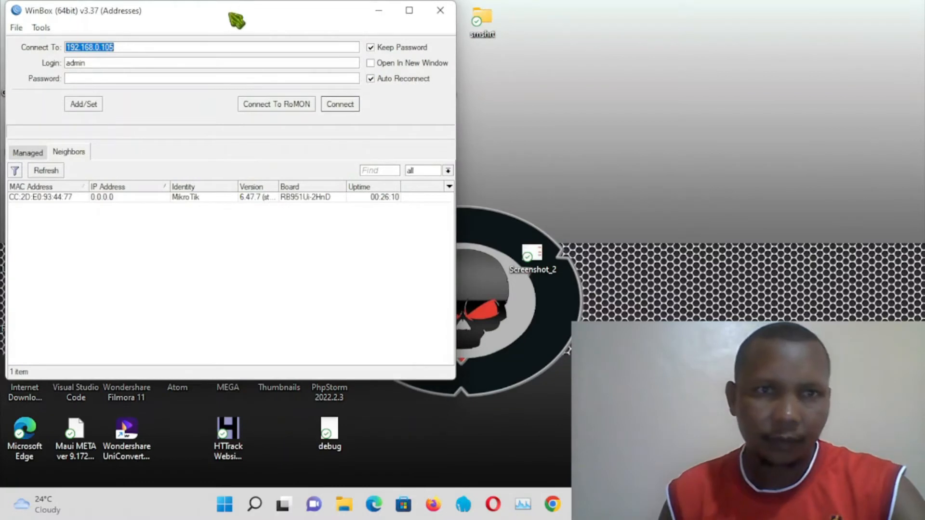
Step: Close the duplicate WinBox window and connect as admin to the MikroTik router by its MAC address from the Neighbors list
drag(236, 20, 518, 114)
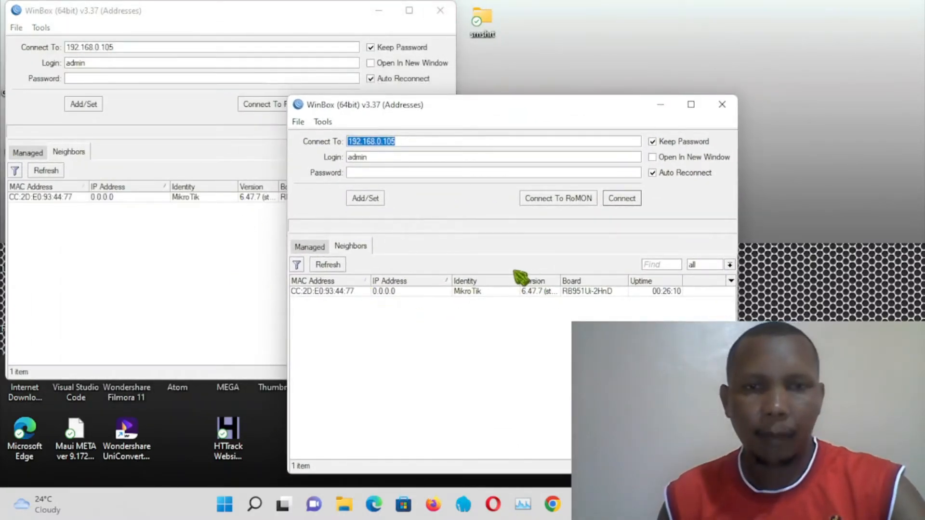
click(439, 11)
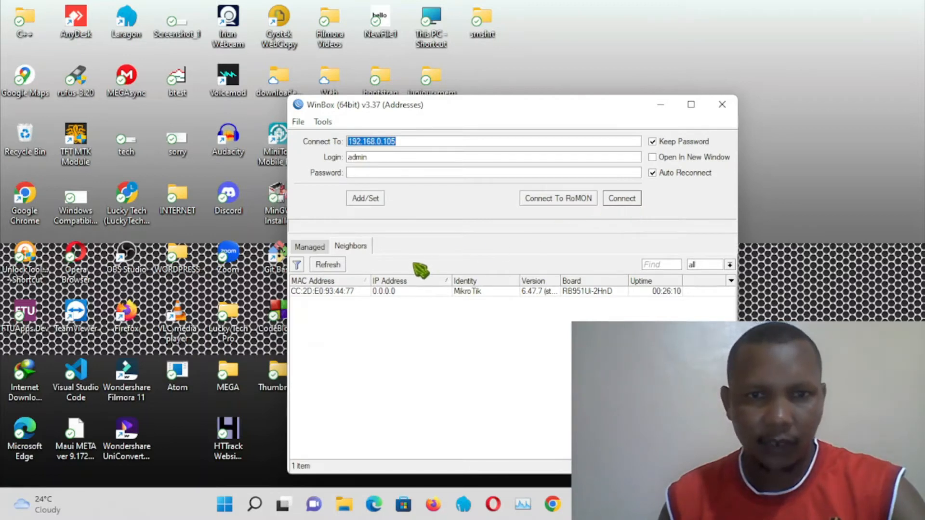
click(351, 249)
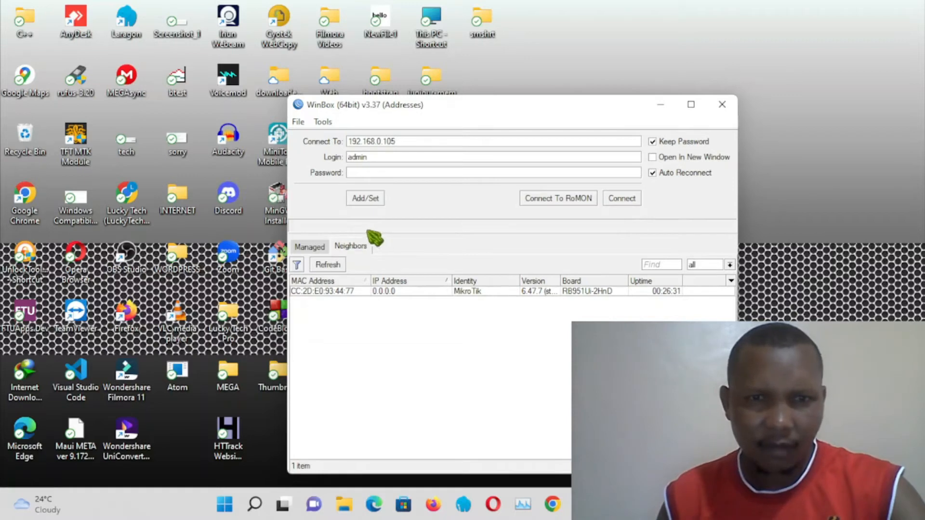
click(312, 247)
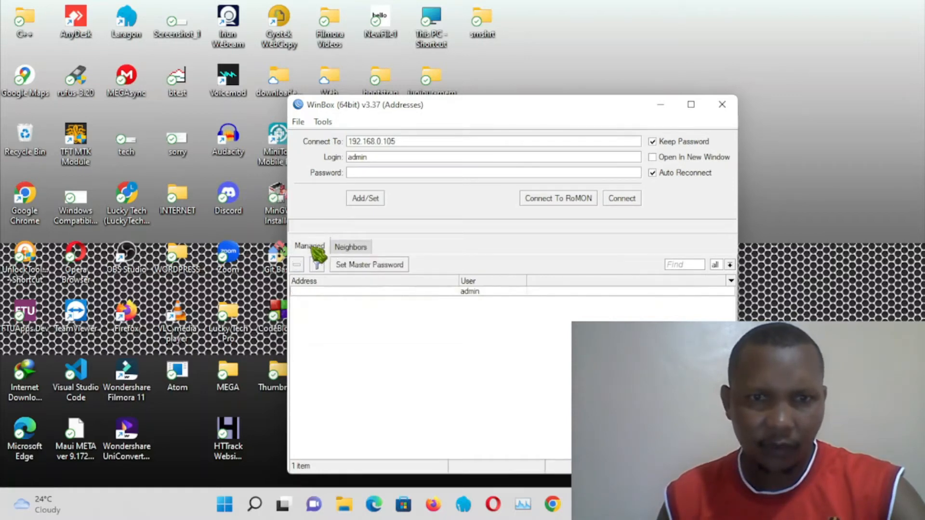
click(359, 247)
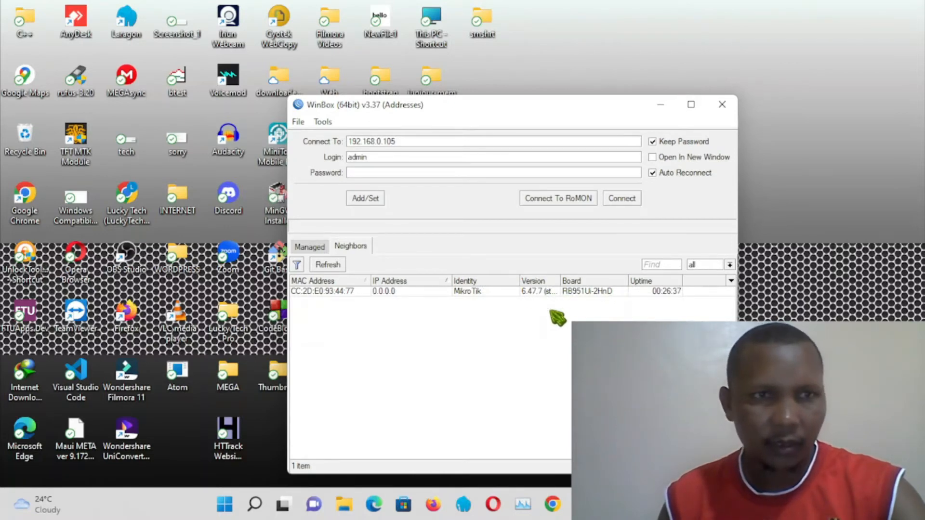
click(348, 292)
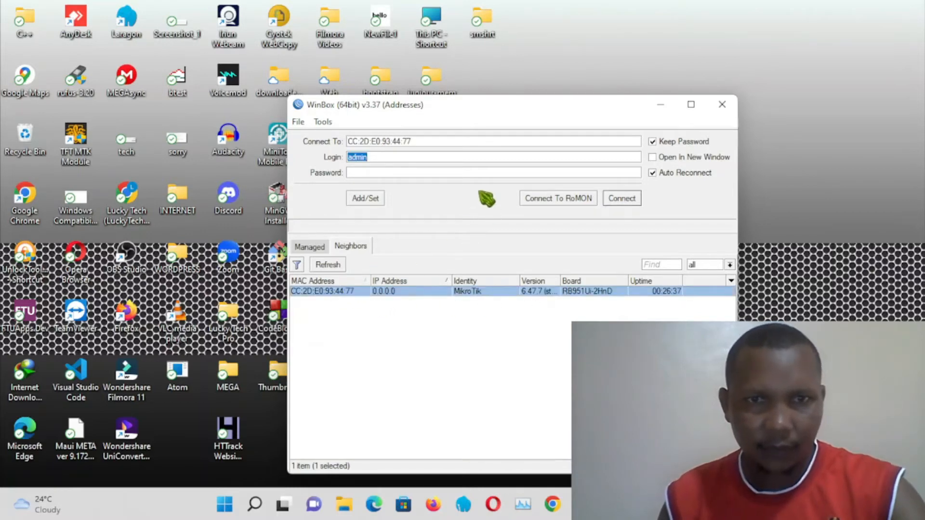
click(622, 199)
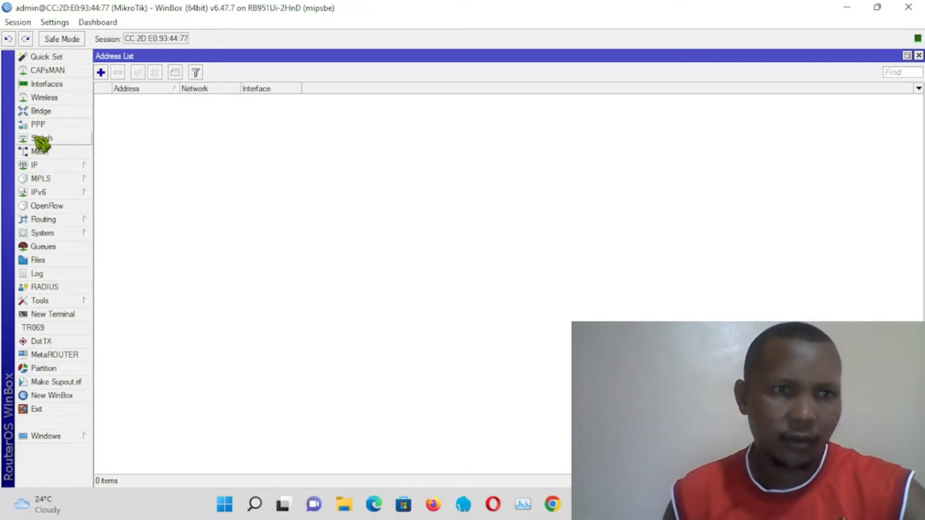
Step: In the interface list, rename ether1 to ether1-WAN and ether2 to ether2-LAN
click(47, 84)
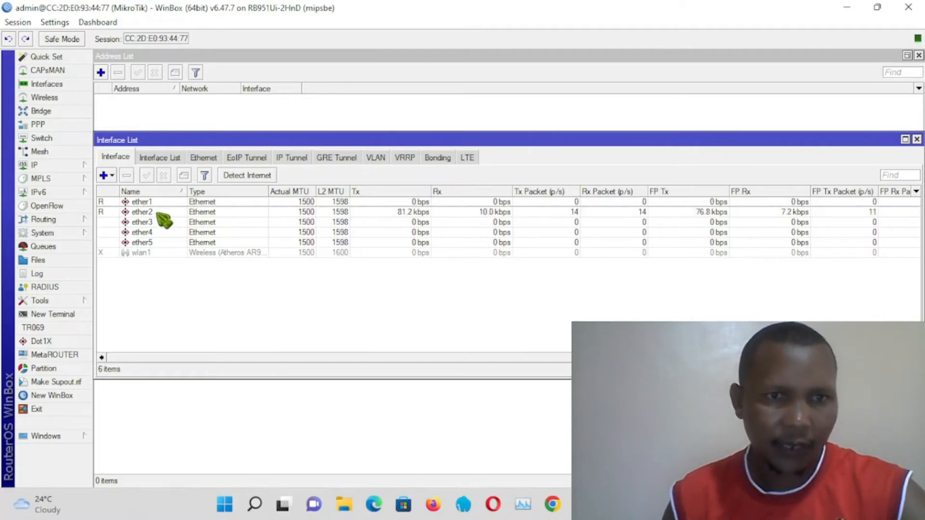
double_click(220, 202)
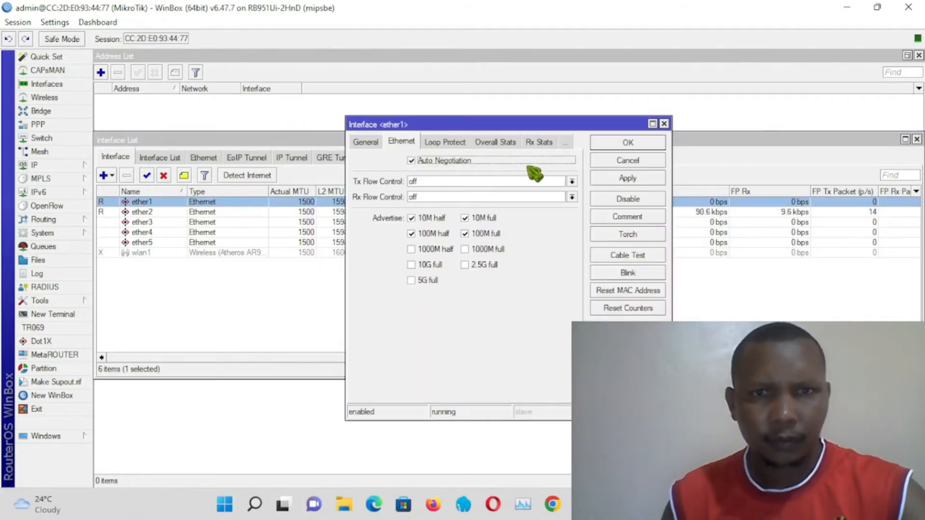
click(664, 124)
double_click(252, 203)
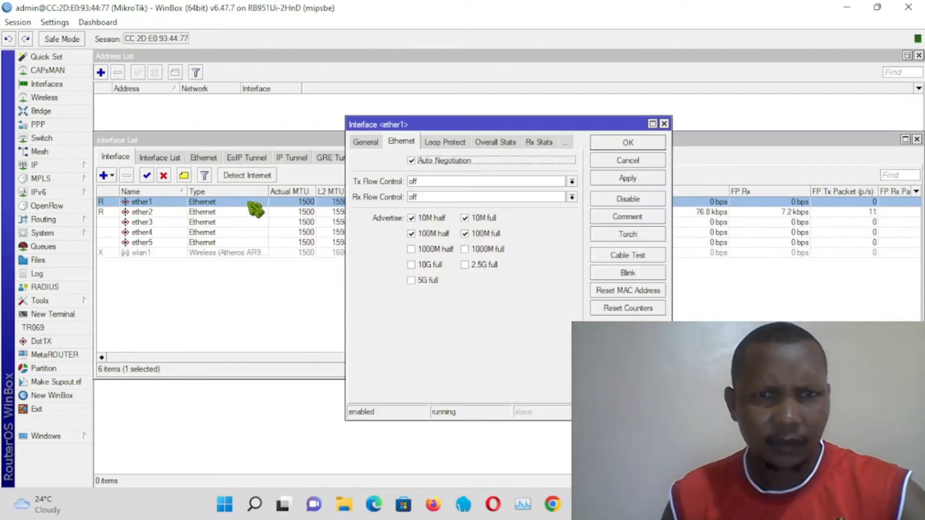
click(372, 143)
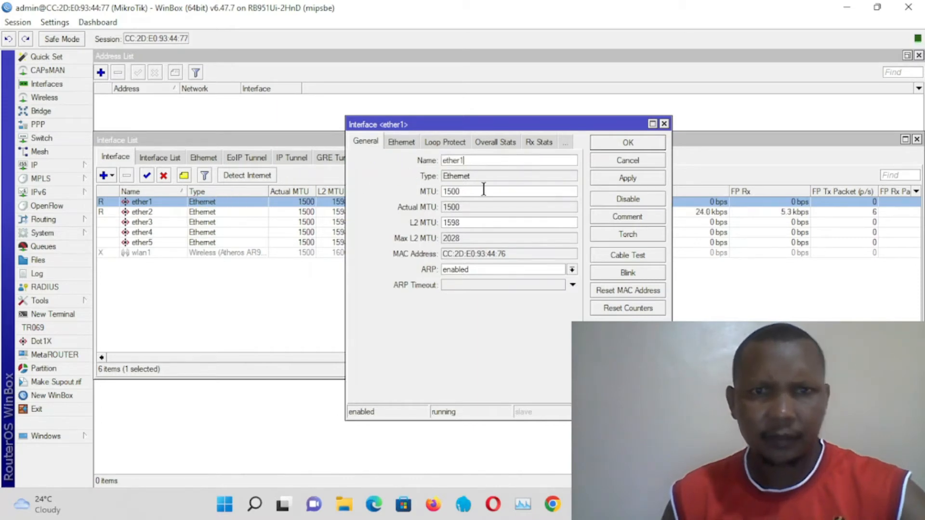
text(-LAN)
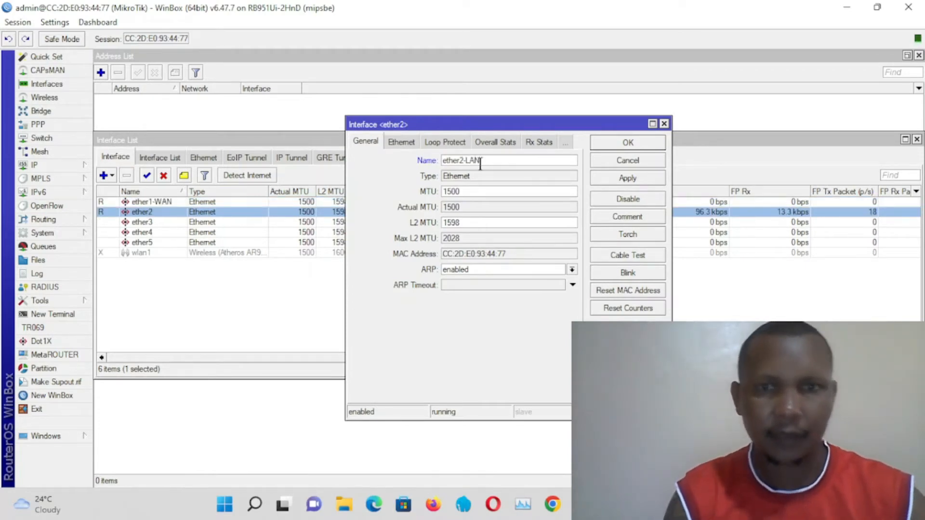
click(622, 179)
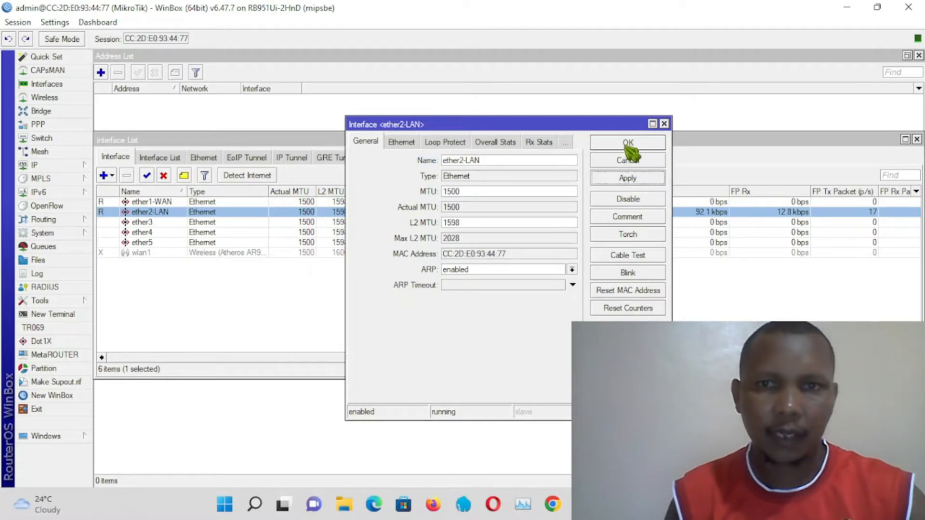
click(629, 144)
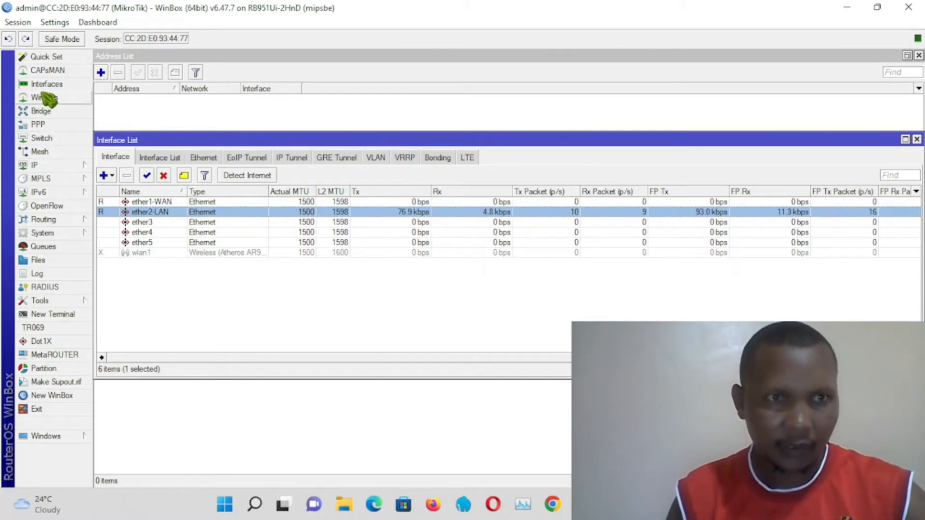
Step: Add IP address 192.168.0.105/24 with network 192.168.0.0 on interface ether1-WAN
click(53, 164)
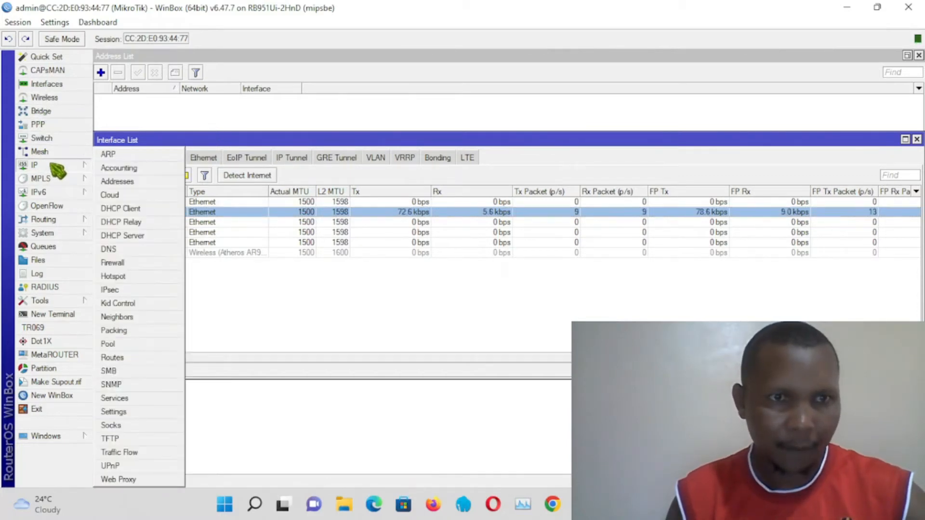
click(140, 184)
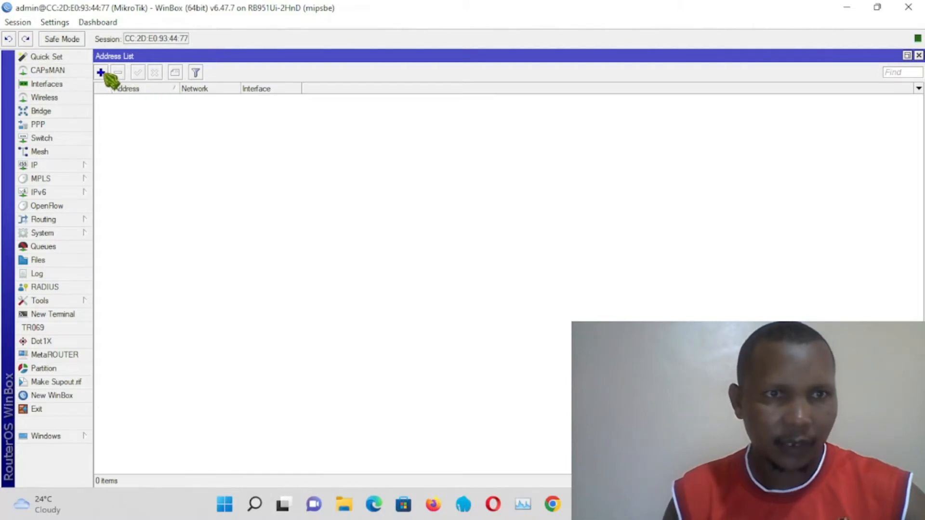
click(101, 73)
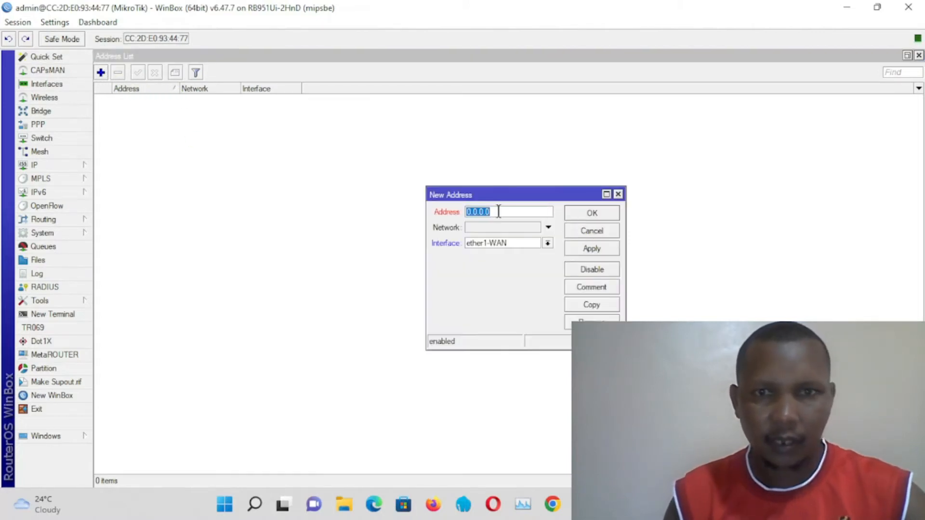
drag(513, 198, 442, 192)
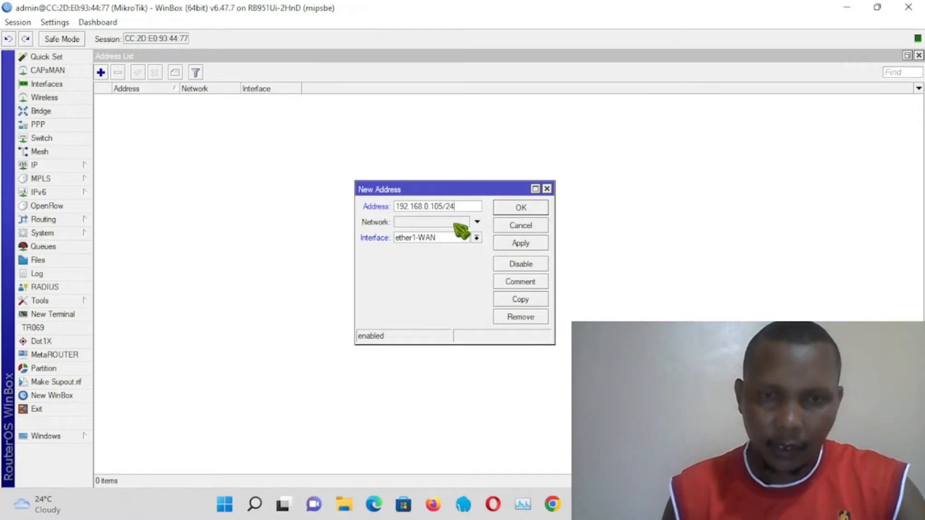
click(454, 223)
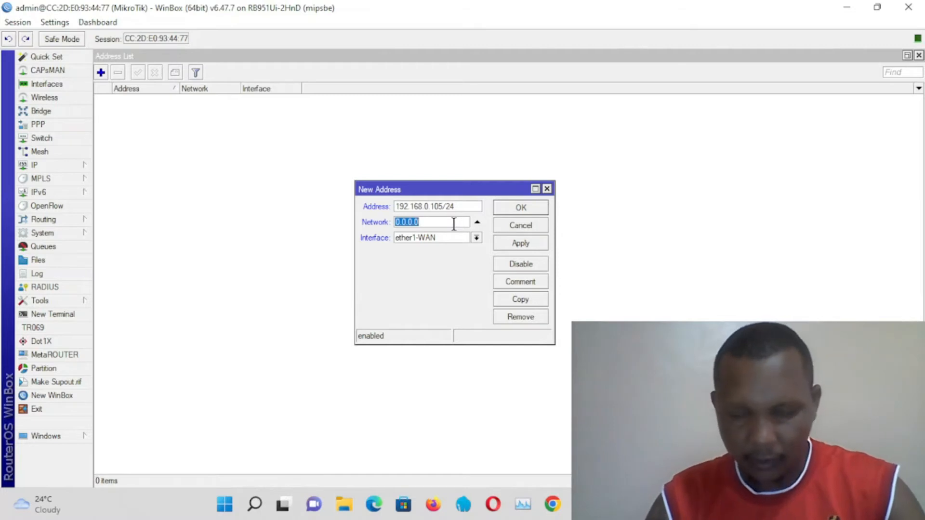
text(192.168)
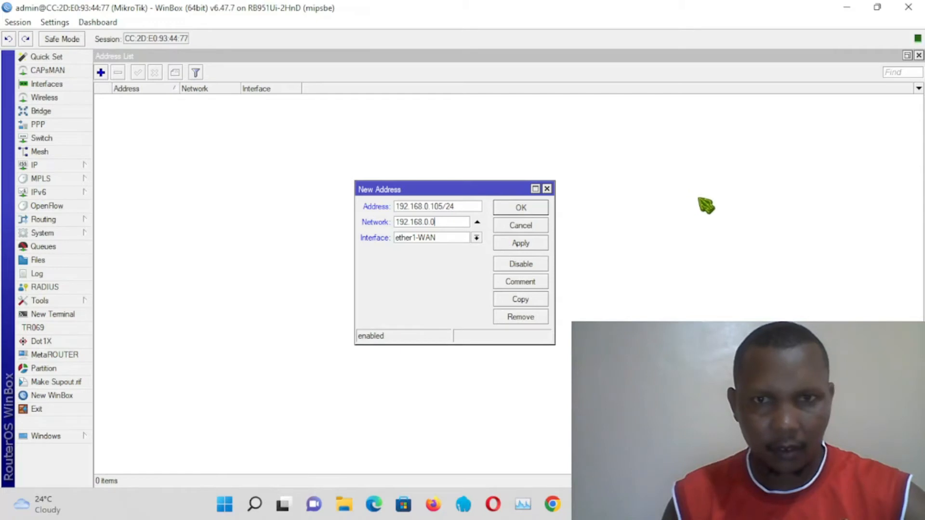
click(526, 245)
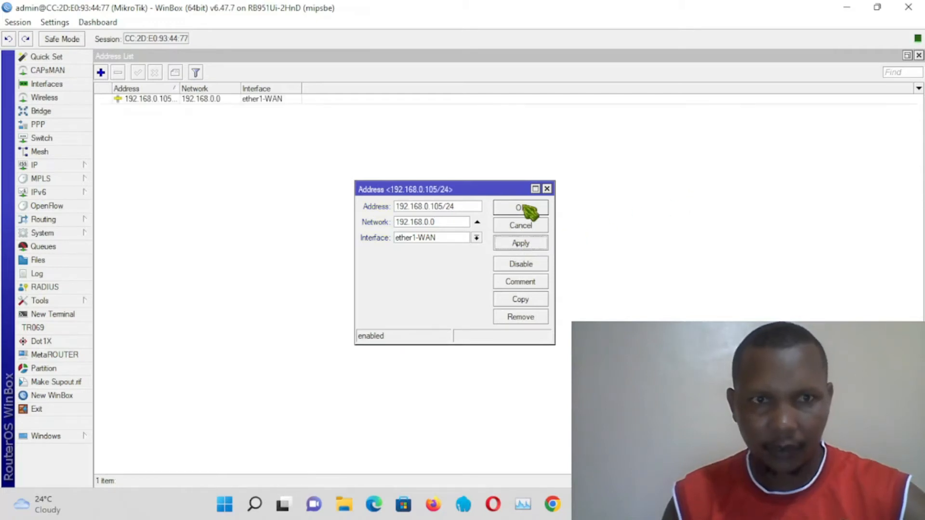
click(531, 210)
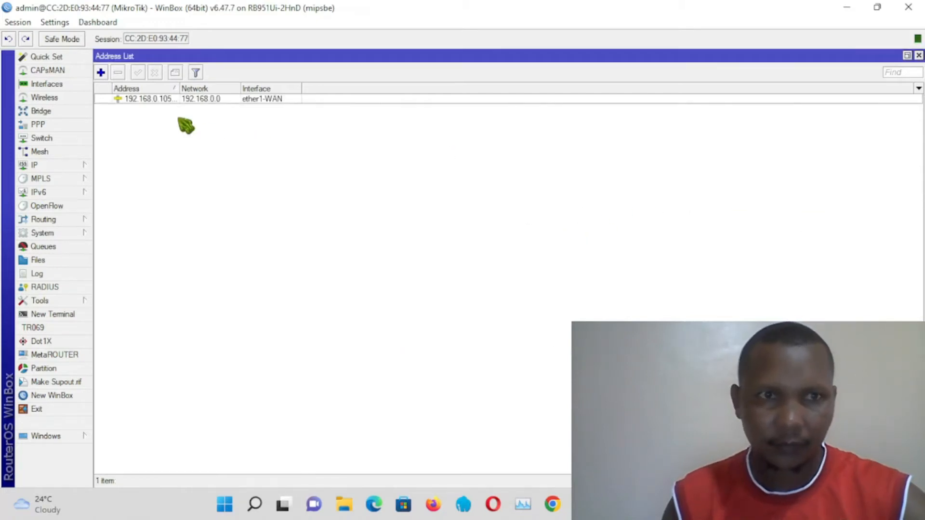
Step: Start a new IP address entry and enter 192.168.1.38/24 as the address
click(101, 73)
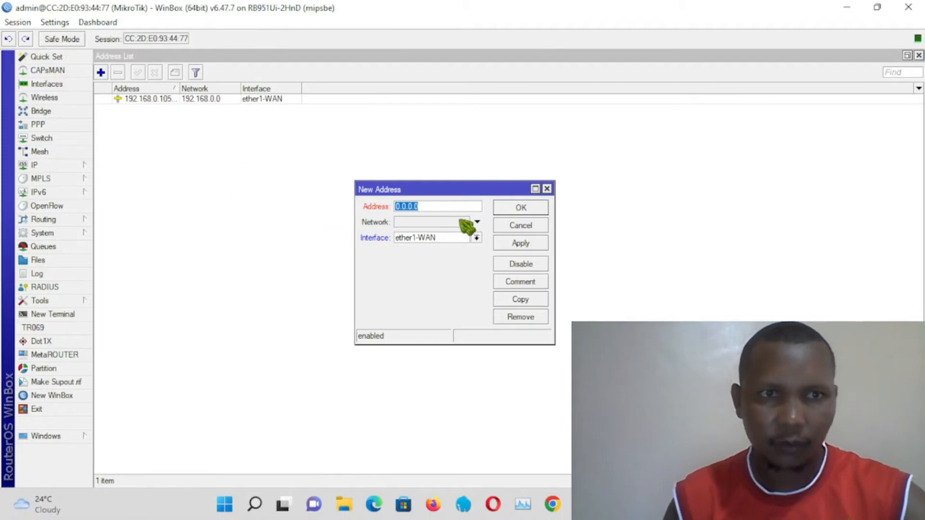
click(424, 207)
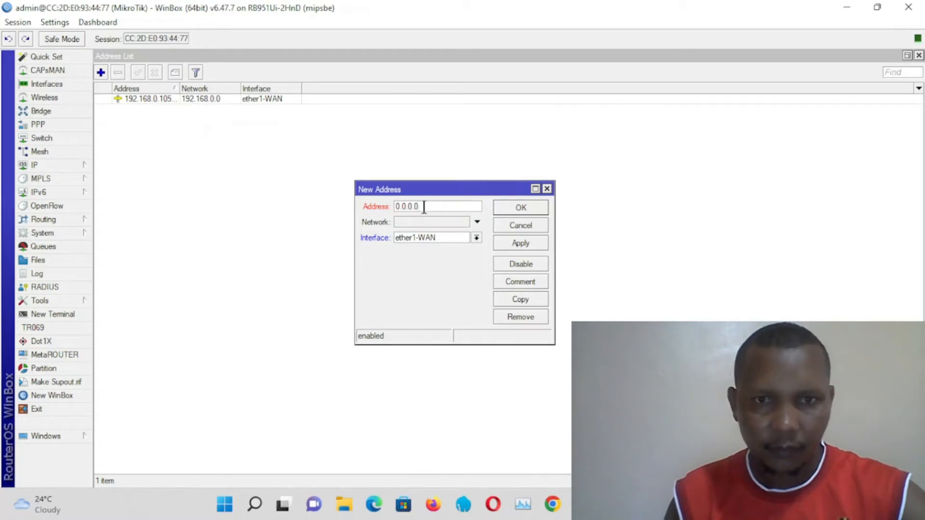
drag(424, 208, 380, 207)
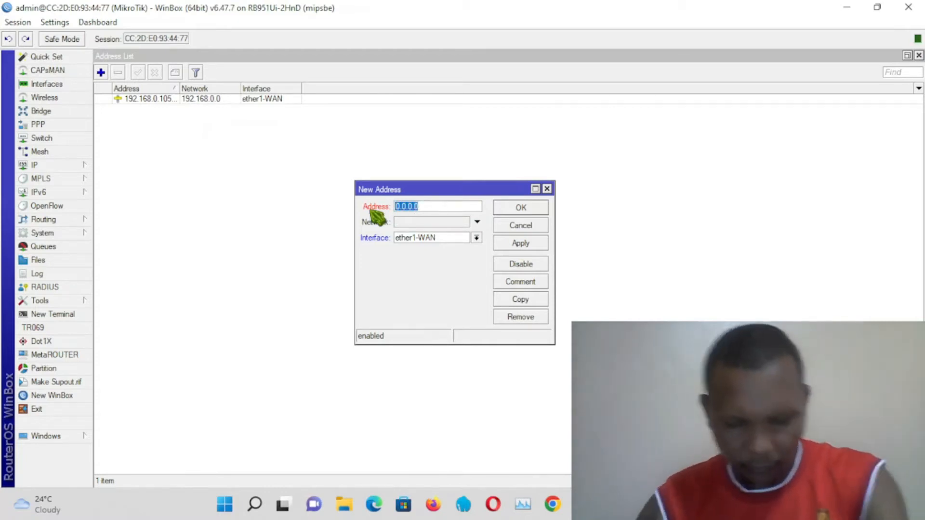
text(1)
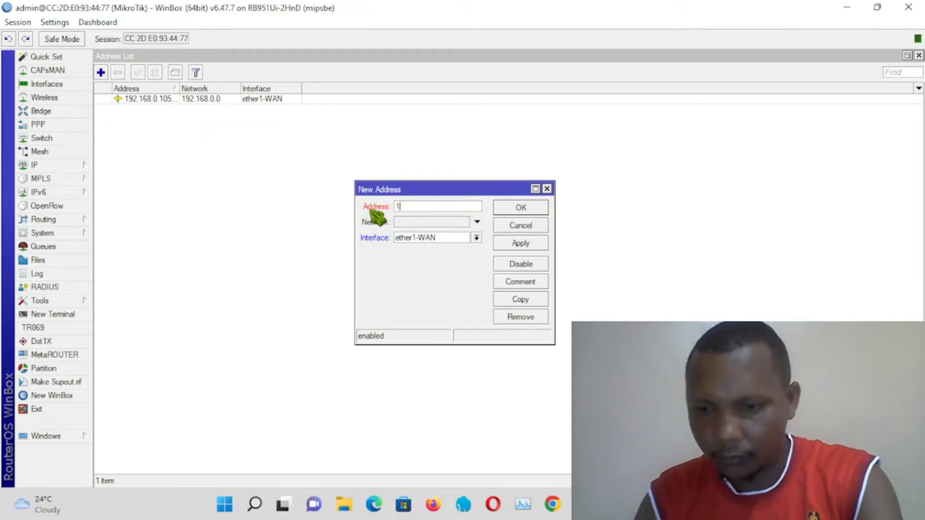
text(92.168)
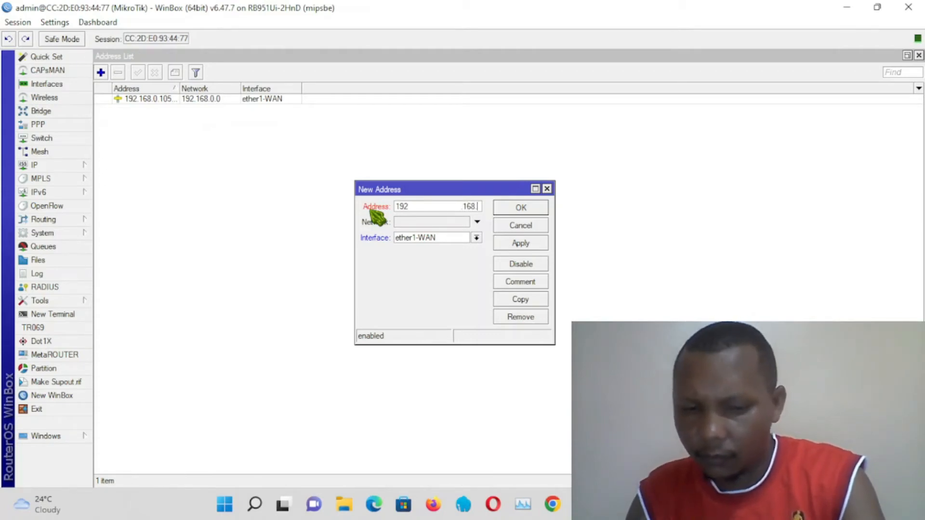
text(.1)
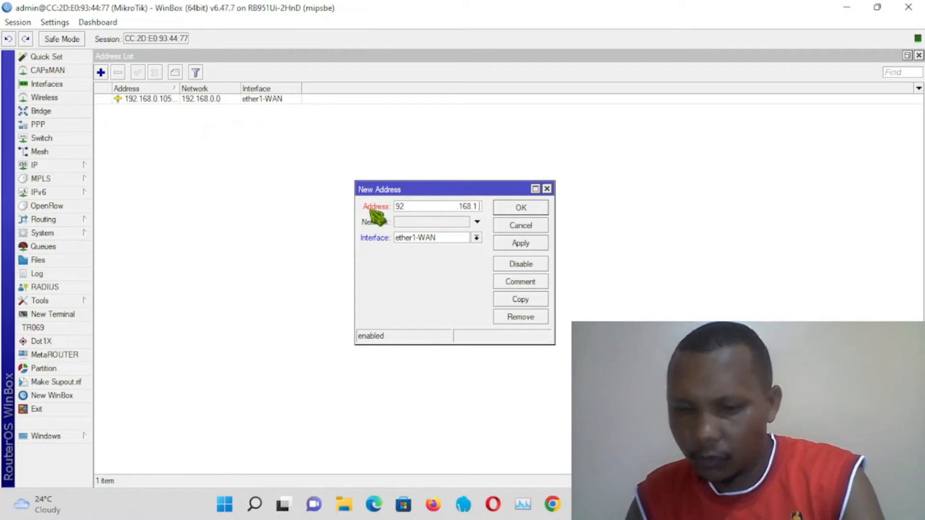
text(.38)
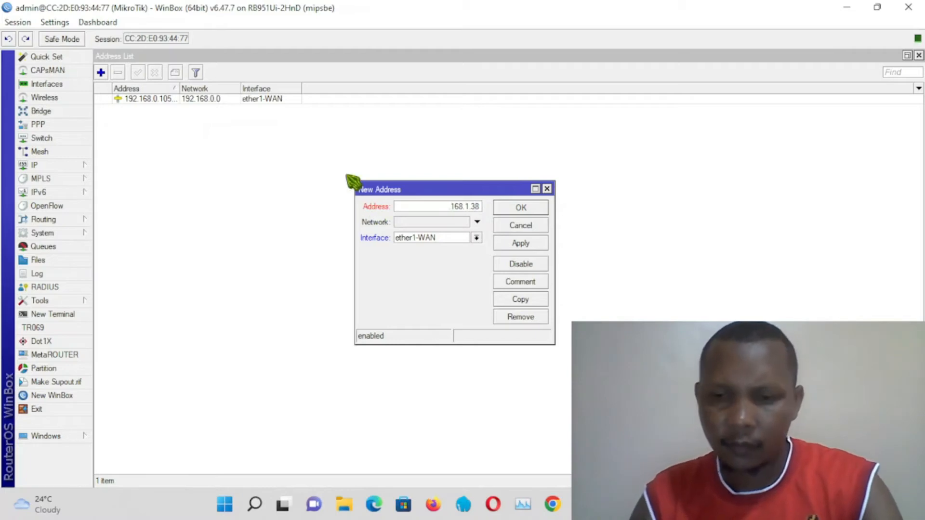
key(BackSpace)
key(BackSpace)
key(BackSpace)
key(BackSpace)
key(BackSpace)
key(BackSpace)
key(BackSpace)
key(BackSpace)
key(BackSpace)
key(BackSpace)
key(BackSpace)
key(BackSpace)
key(BackSpace)
key(BackSpace)
key(BackSpace)
key(BackSpace)
key(BackSpace)
key(BackSpace)
key(BackSpace)
key(BackSpace)
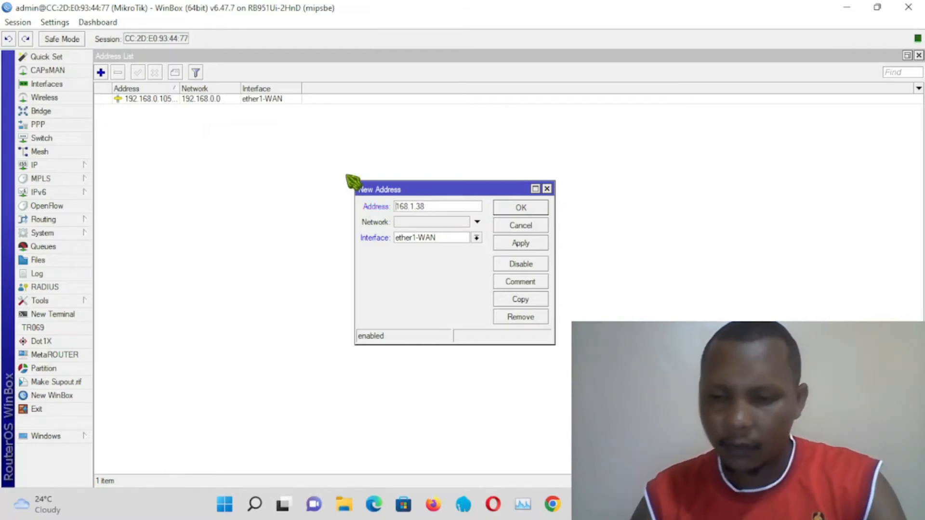
text(1.92.)
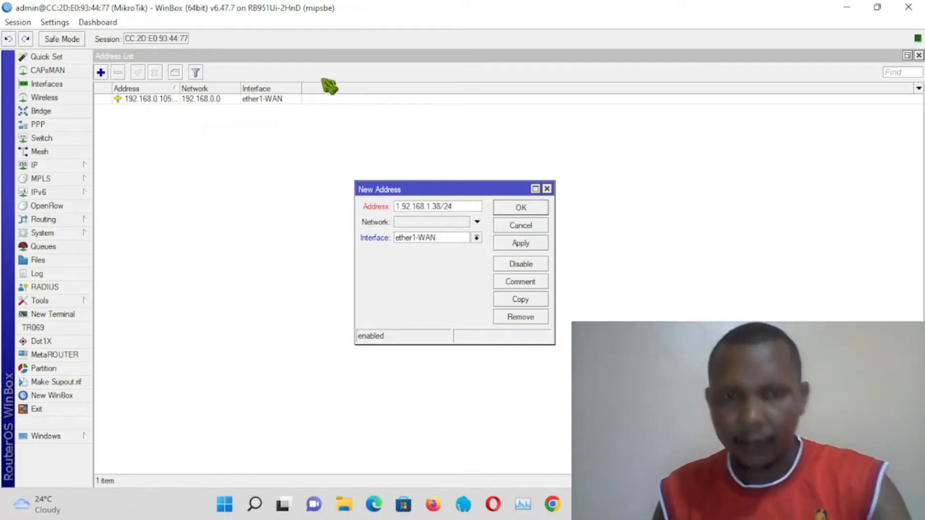
click(427, 222)
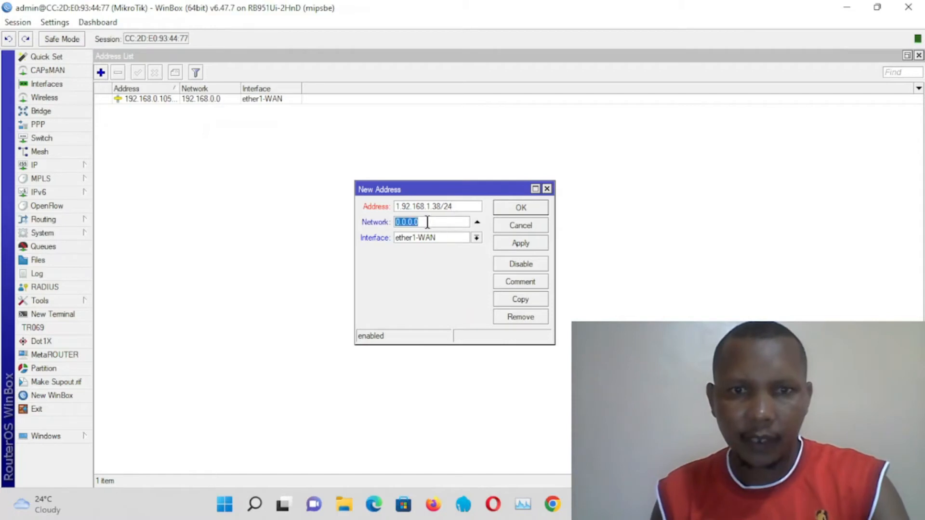
drag(432, 207, 399, 201)
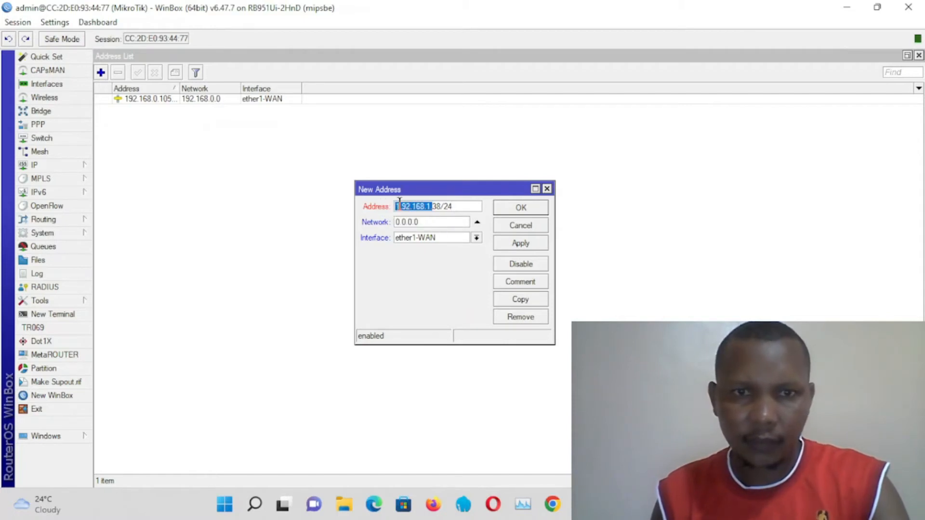
click(404, 206)
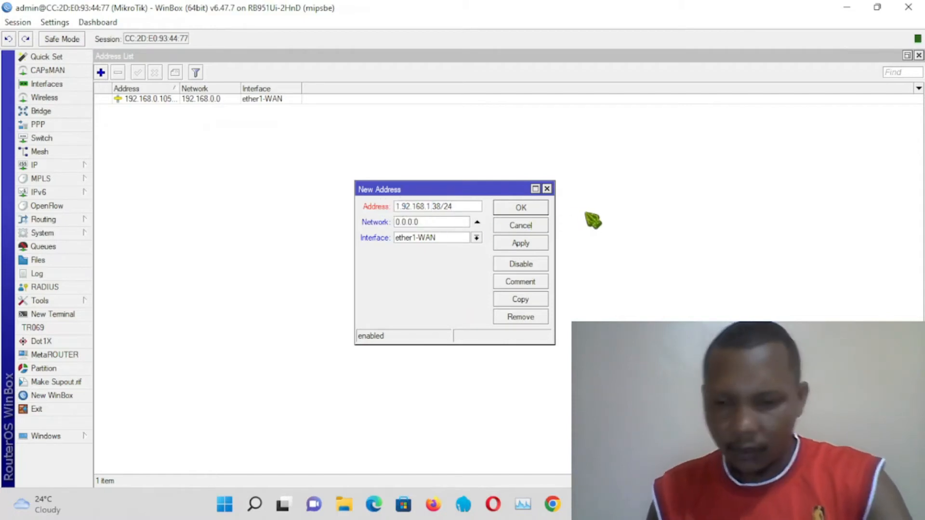
key(BackSpace)
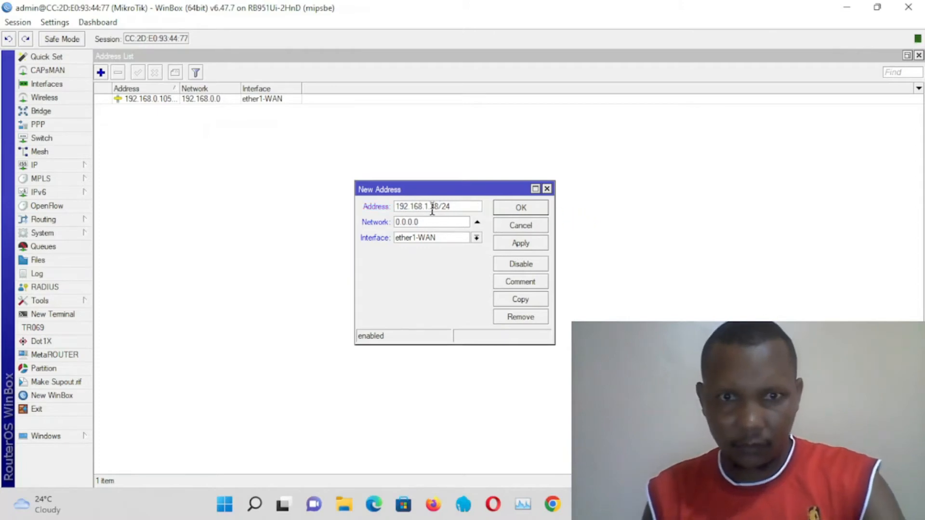
drag(429, 207, 382, 209)
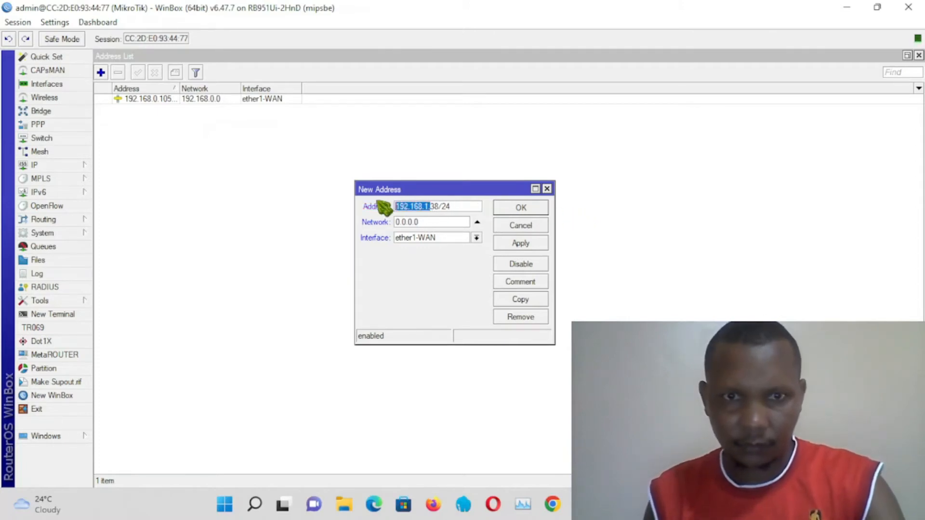
Step: Set the network to 192.168.1.0 and the interface to ether2-LAN, then apply and save the address
right_click(409, 210)
click(445, 233)
drag(419, 222, 396, 224)
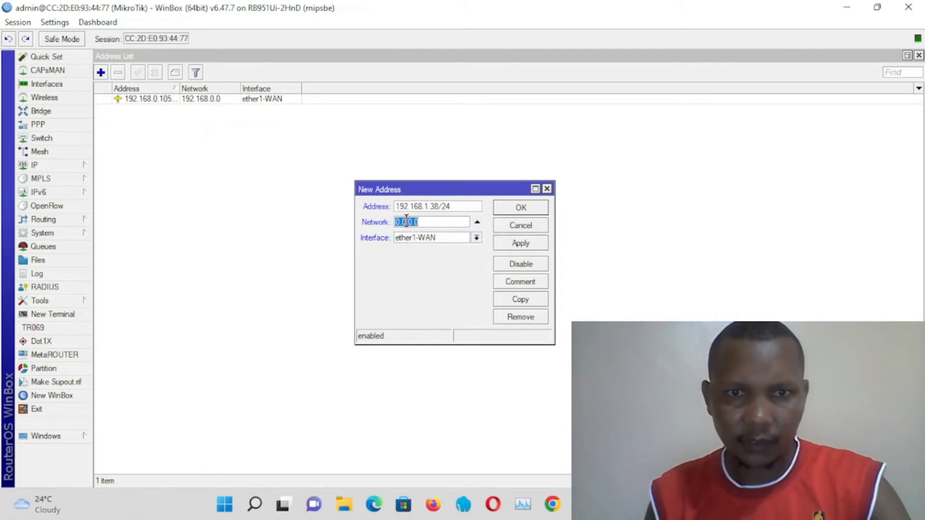
right_click(398, 224)
click(446, 260)
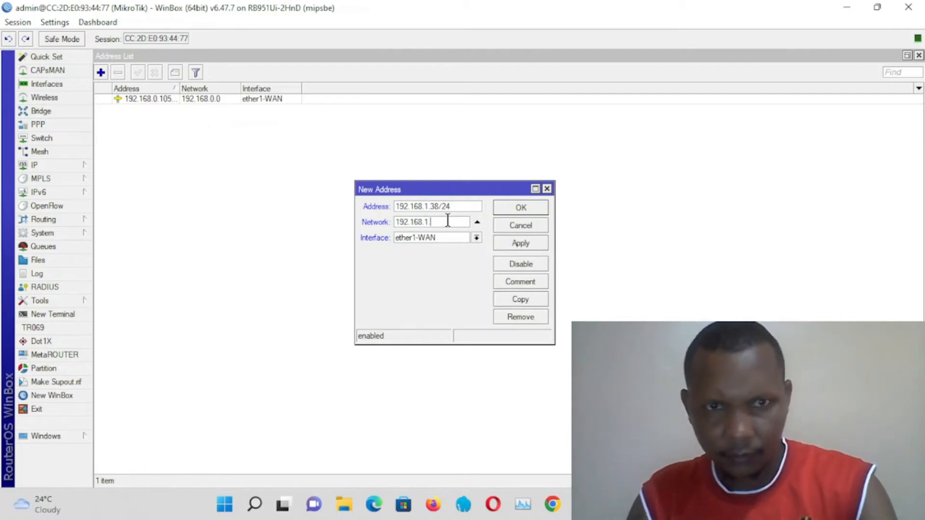
text(.0)
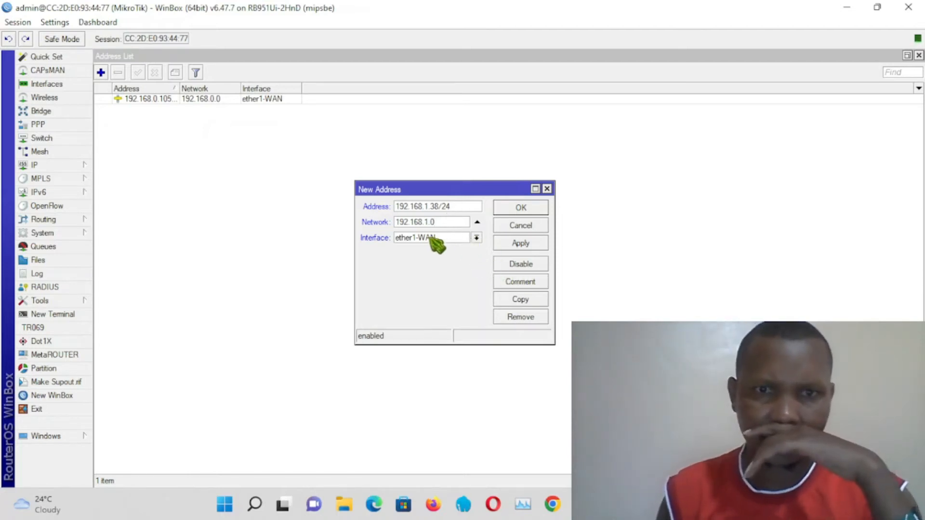
click(477, 237)
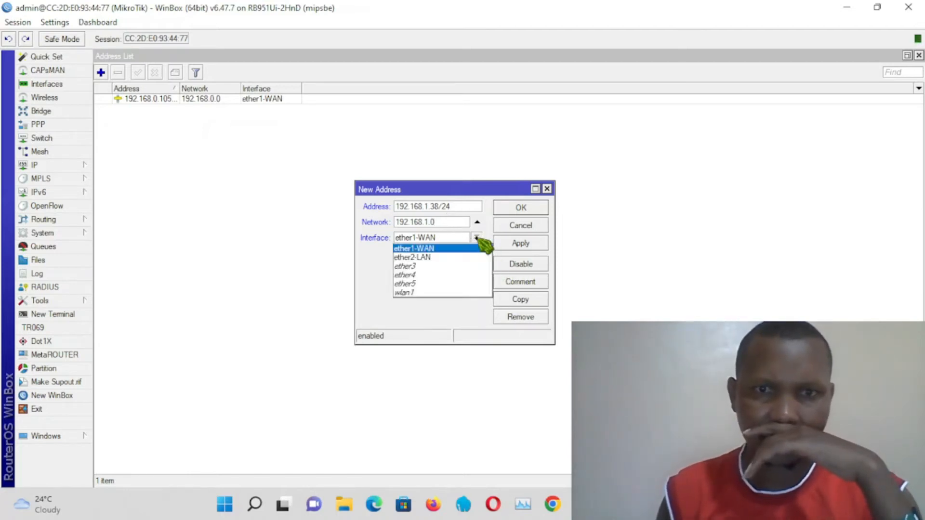
click(441, 258)
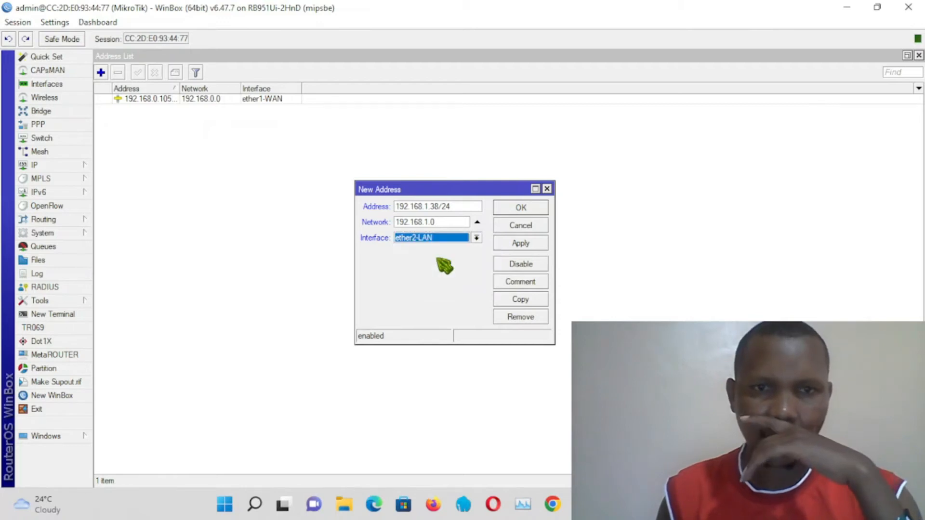
click(533, 243)
click(520, 209)
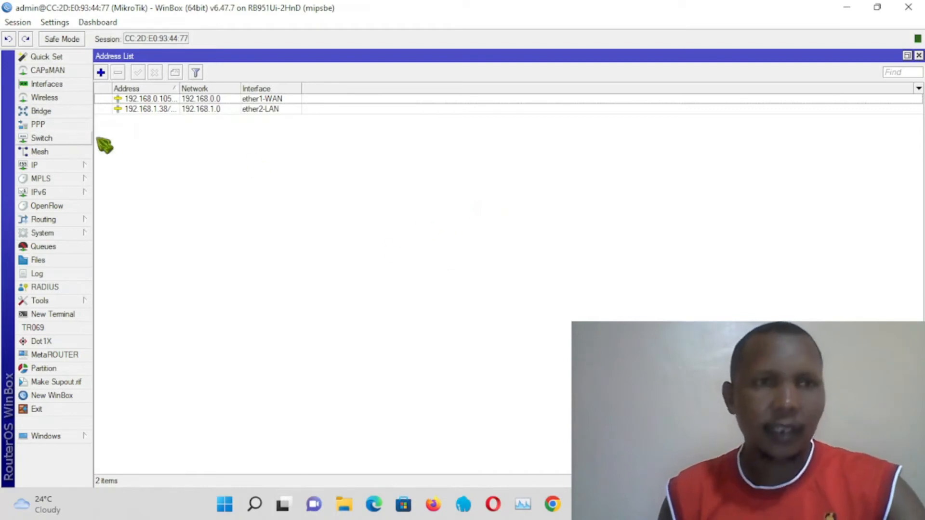
Step: Open the DNS settings and add servers 1.1.1.1 and 1.0.0.1, then apply and save
click(46, 169)
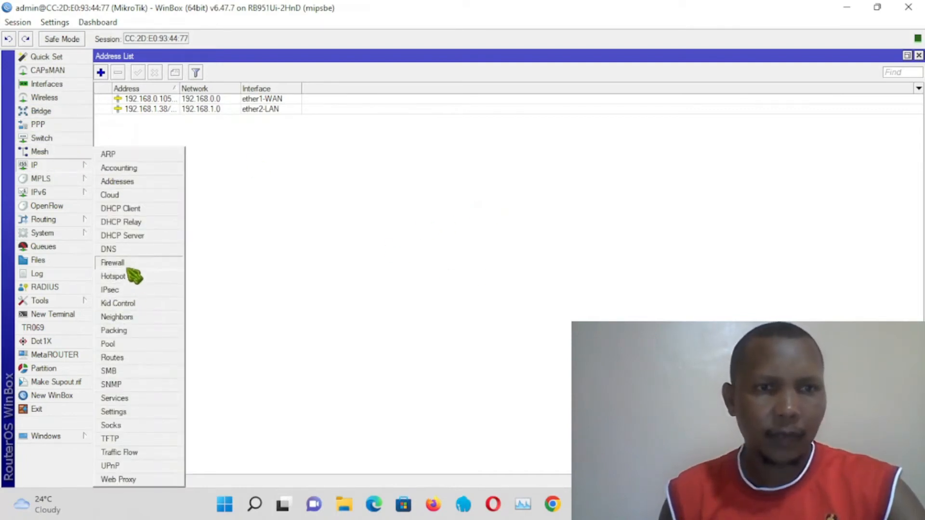
click(112, 249)
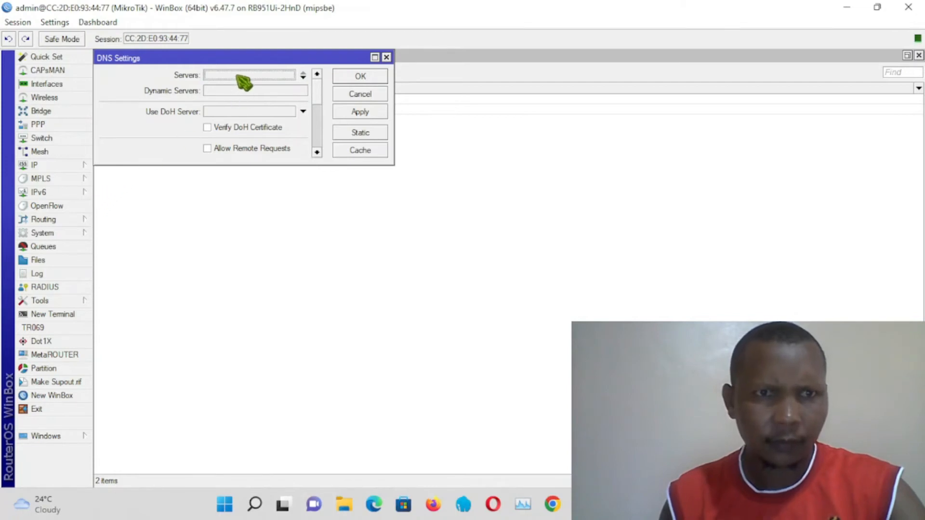
click(269, 76)
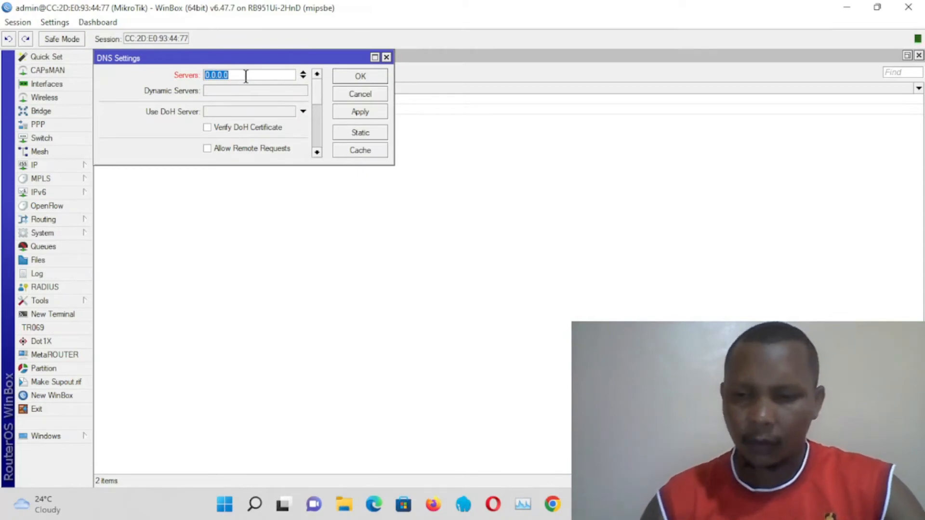
text(1.1)
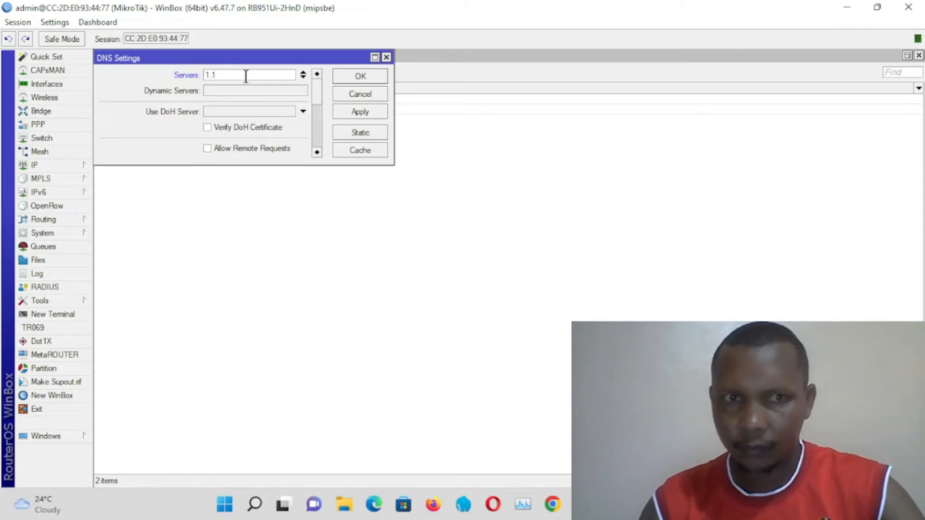
text(.1.1)
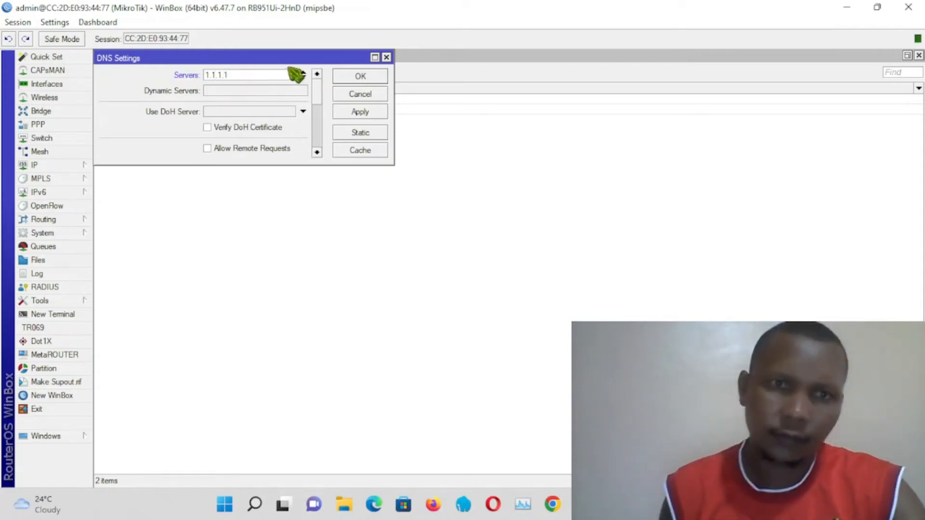
click(304, 76)
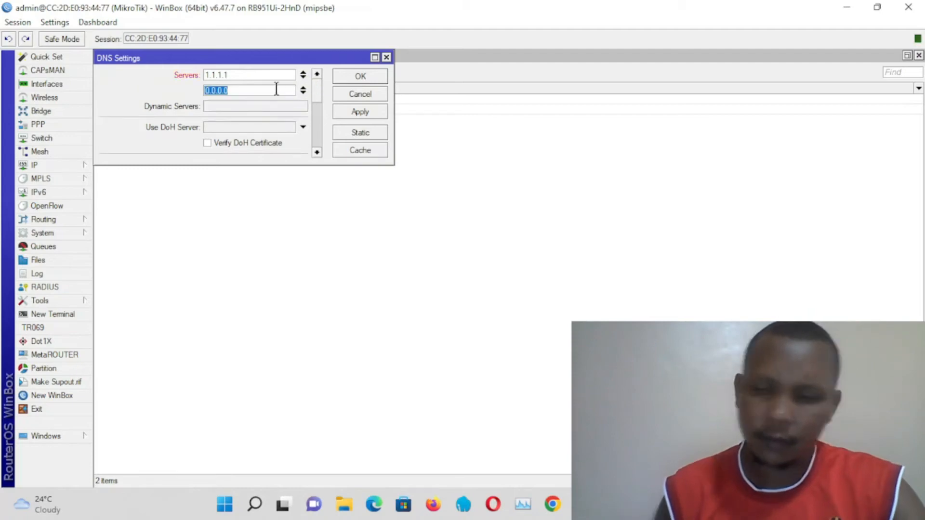
text(1)
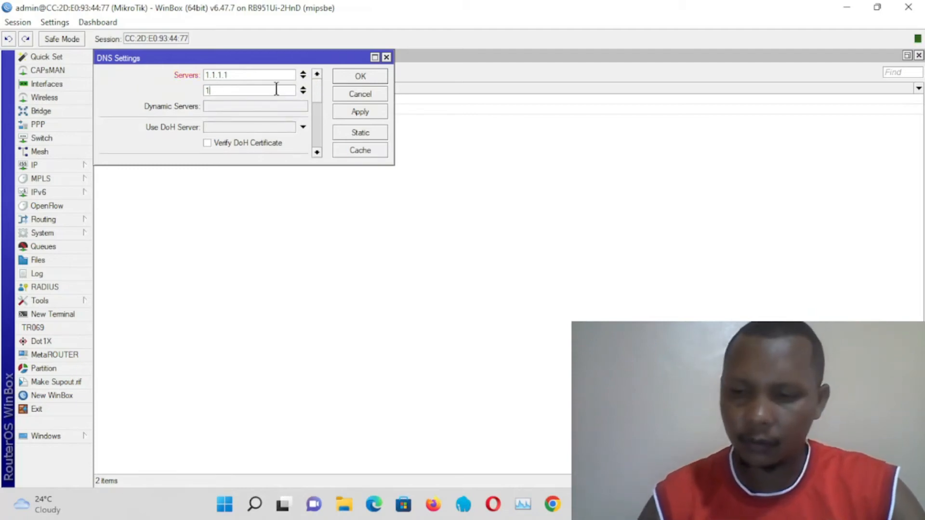
text(.)
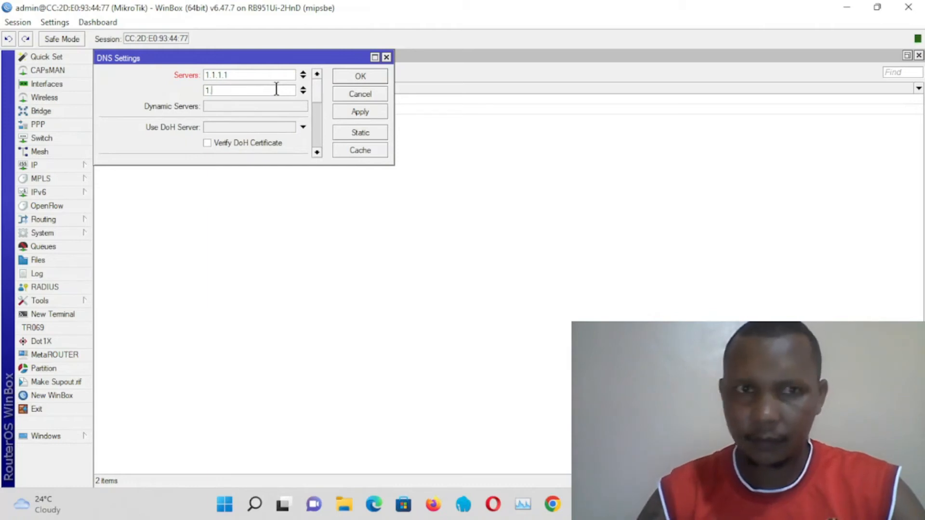
text(0.0)
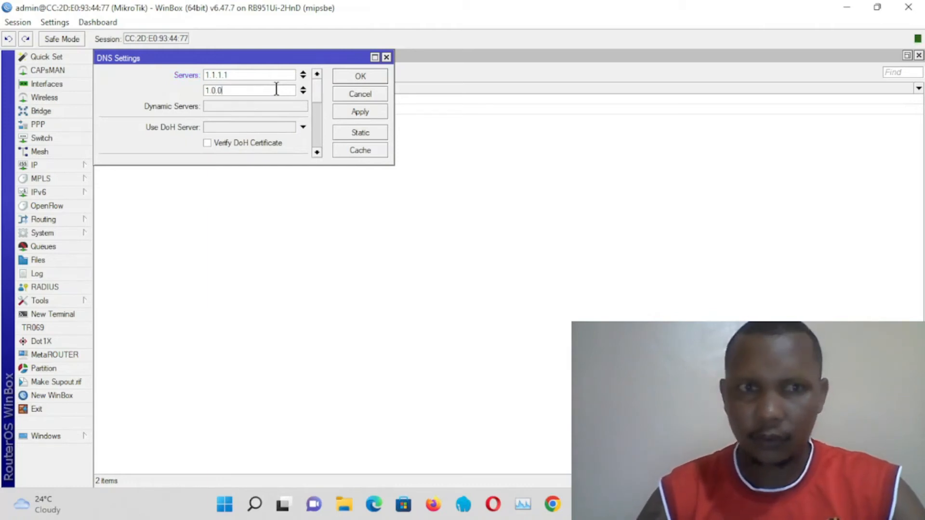
text(.1)
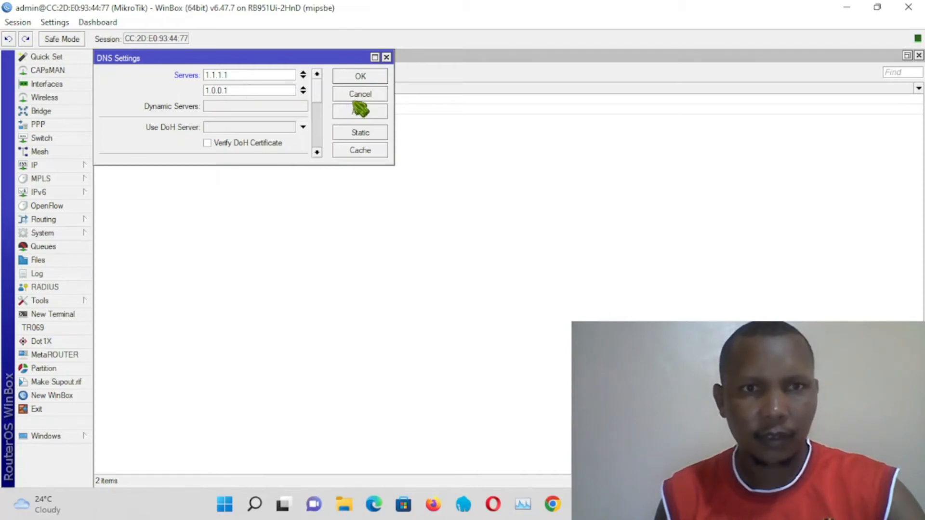
click(369, 112)
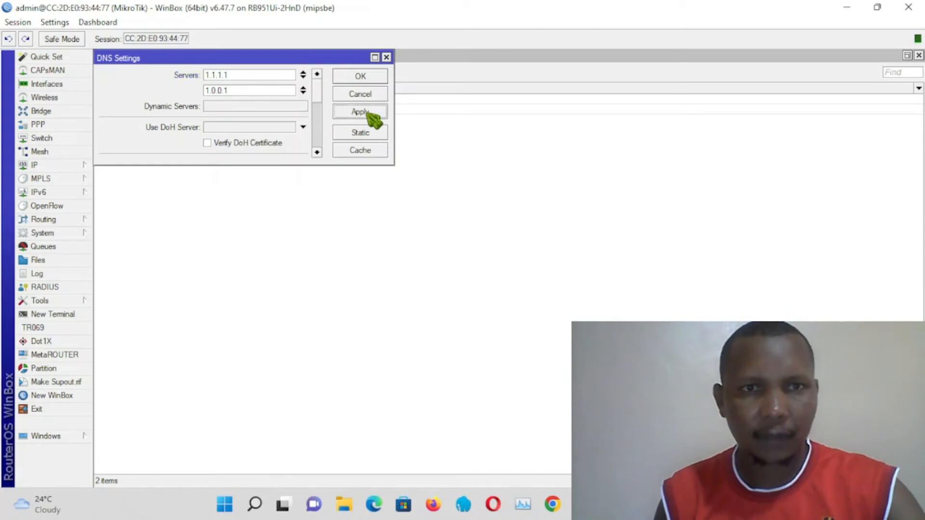
click(301, 109)
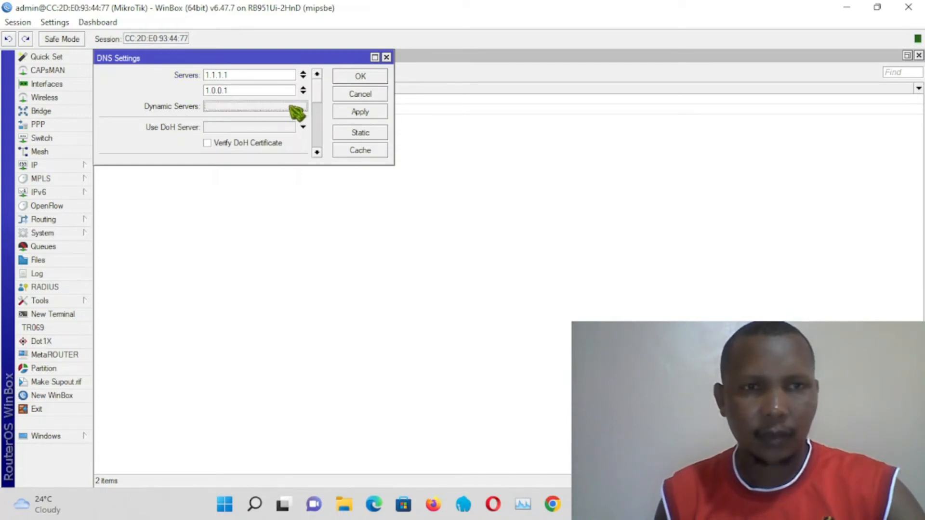
click(369, 111)
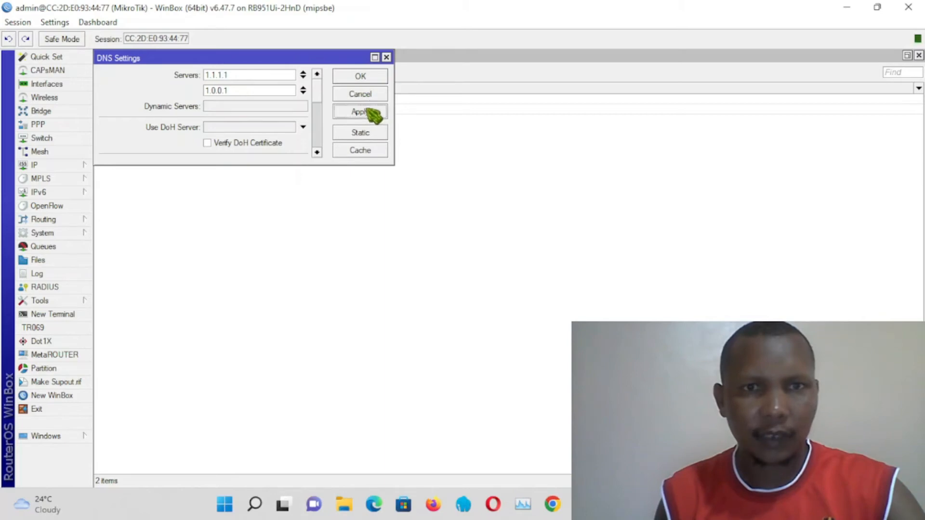
click(361, 77)
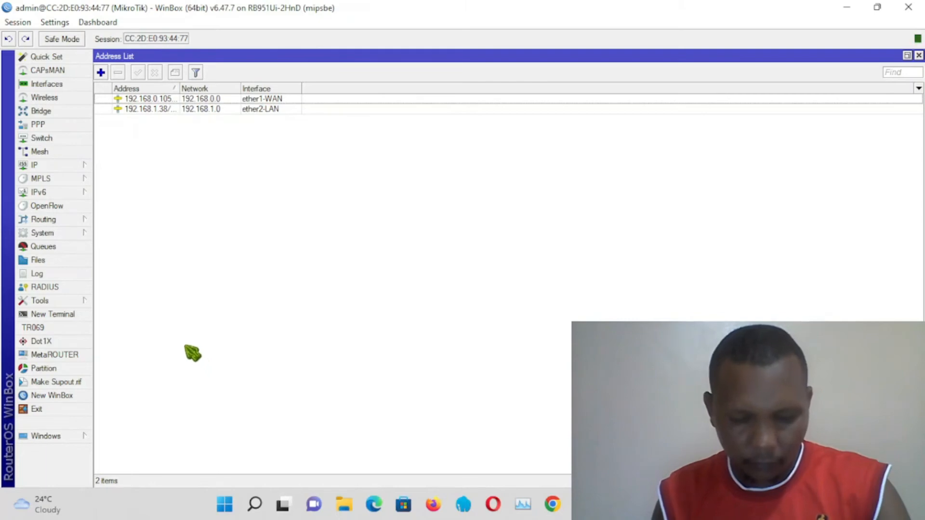
Step: Reopen the DNS settings to check the servers and close the dialog
click(40, 167)
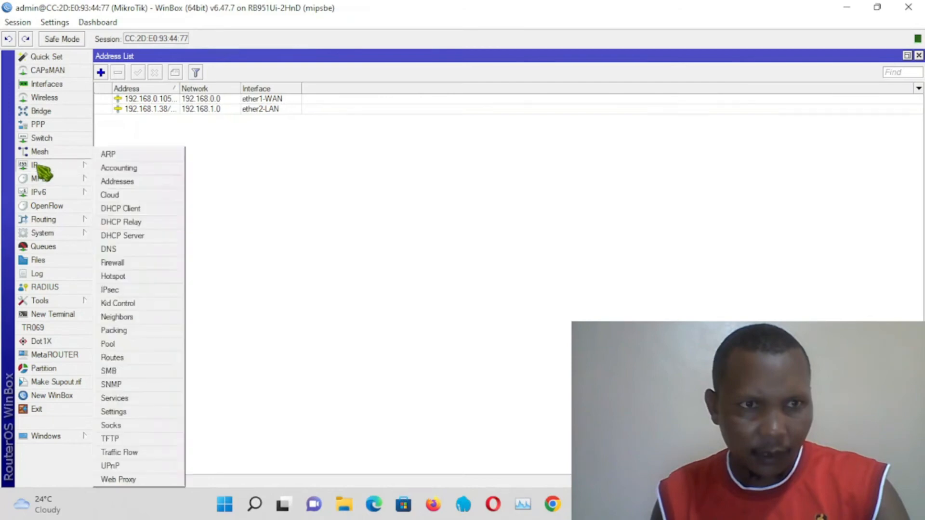
click(110, 251)
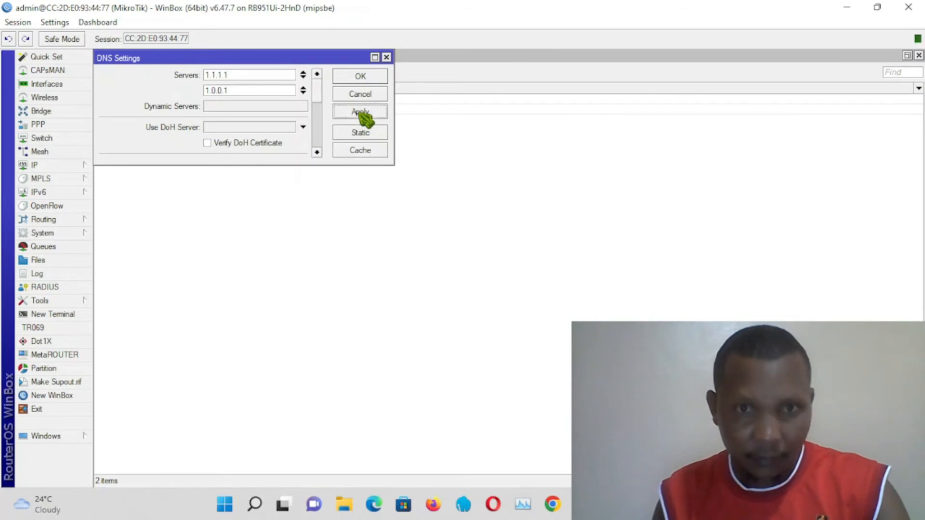
click(364, 77)
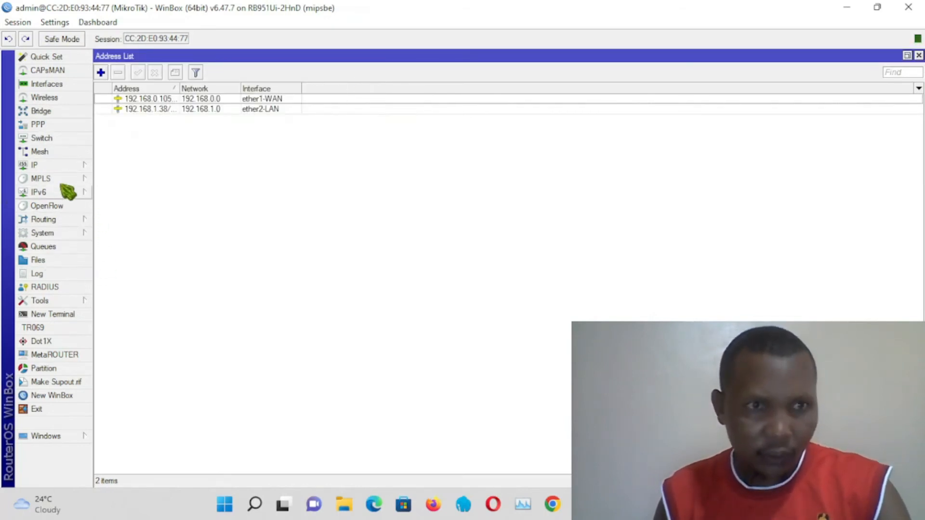
Step: Open the DHCP Server list and start the DHCP Setup wizard on interface ether2-LAN
click(69, 165)
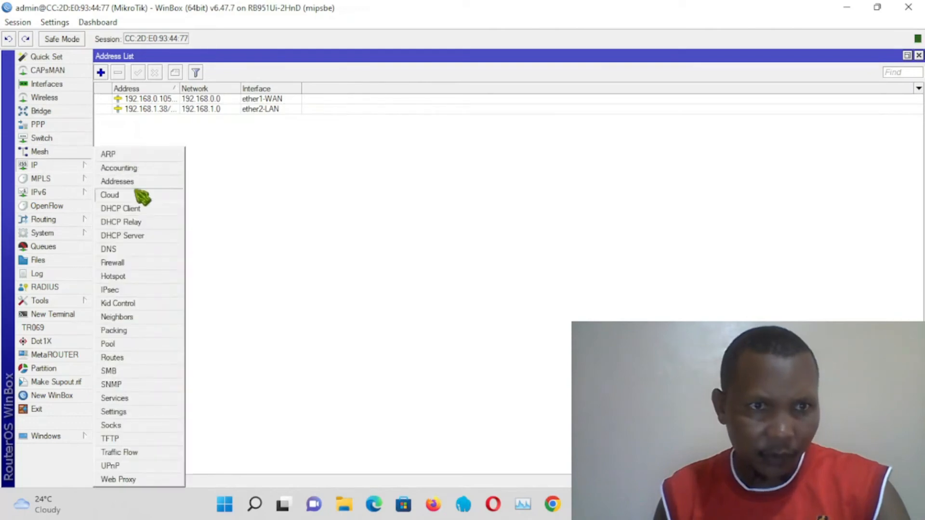
click(126, 235)
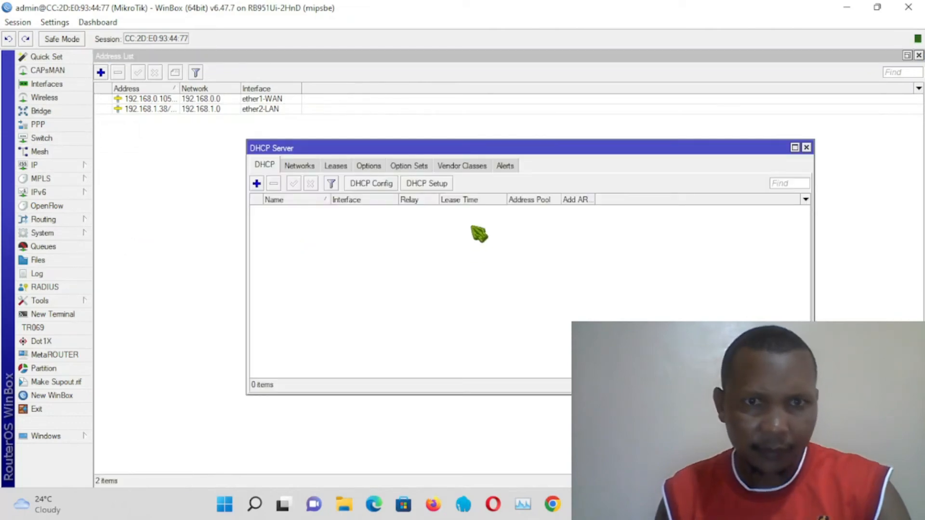
click(427, 184)
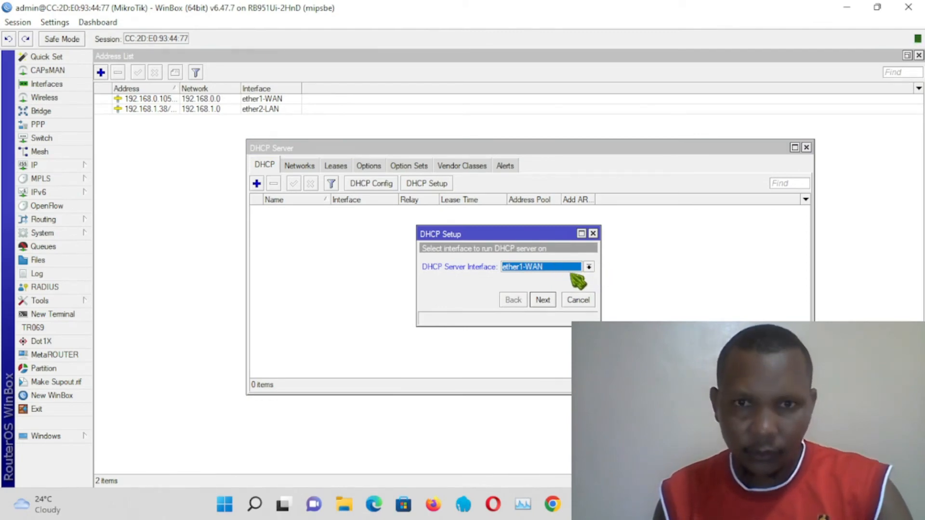
click(588, 268)
click(549, 286)
click(542, 299)
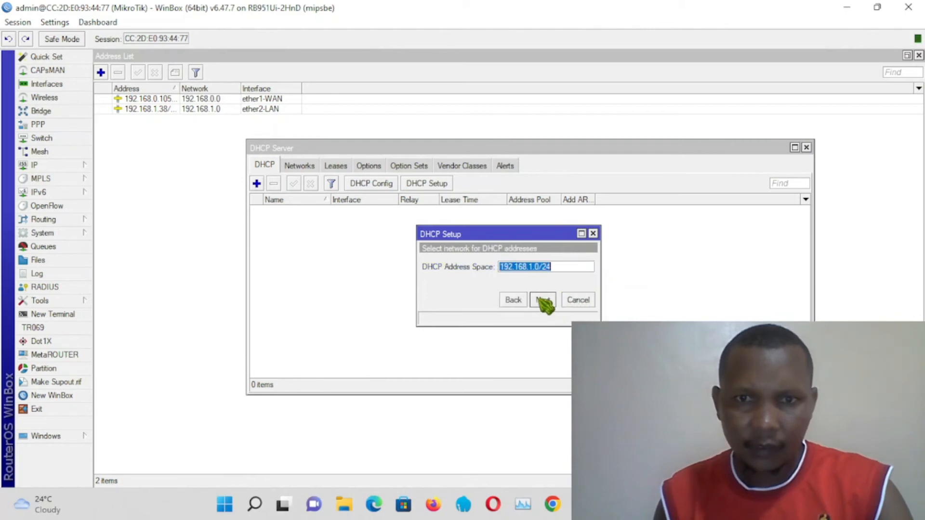
Step: Accept address space 192.168.1.0/24, the gateway, pool, DNS servers and lease time 00:10:00 to finish the DHCP setup
click(542, 299)
click(542, 299)
click(542, 300)
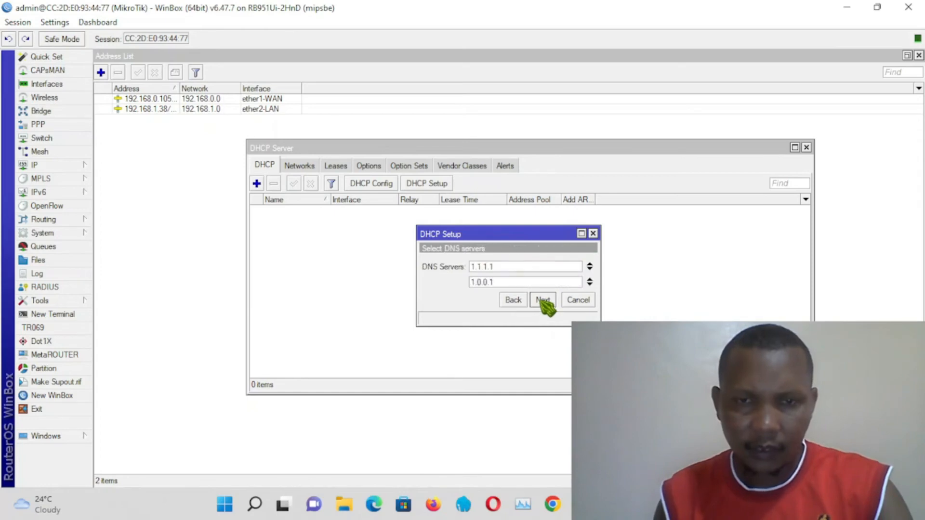
click(542, 299)
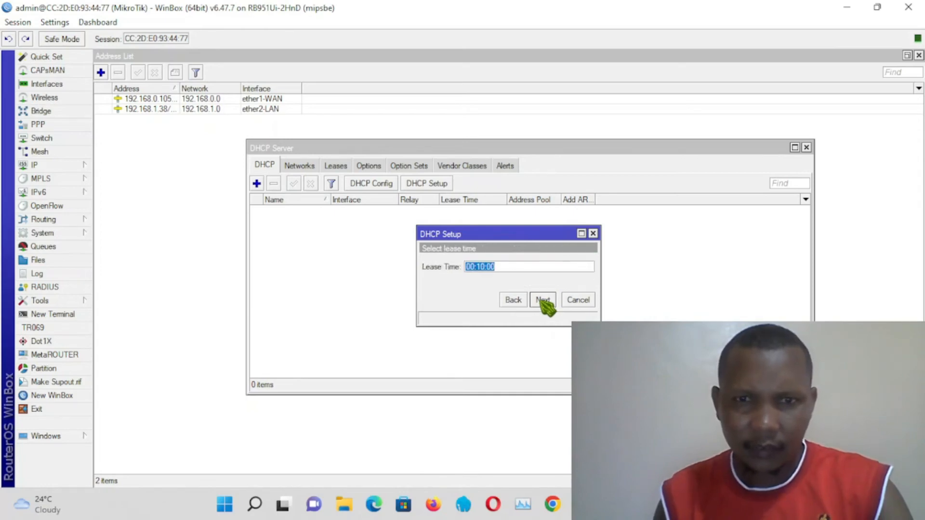
click(542, 299)
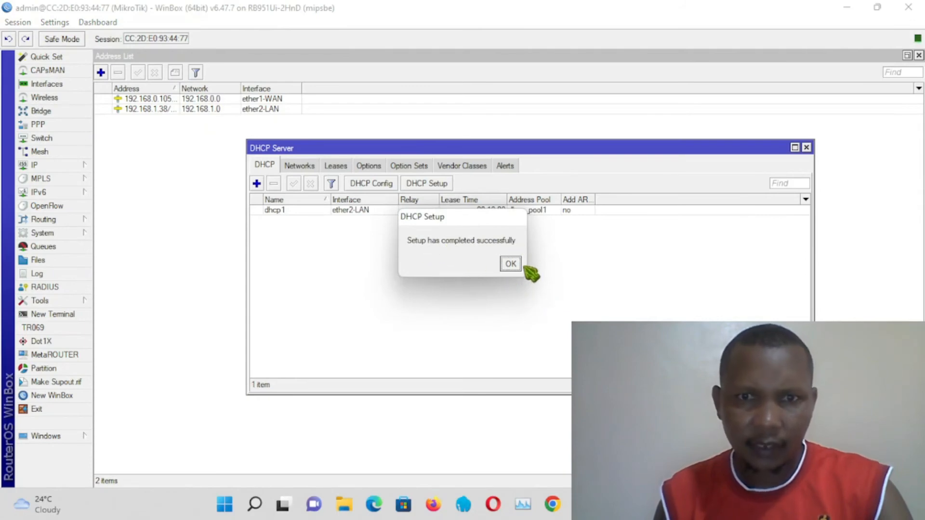
click(510, 263)
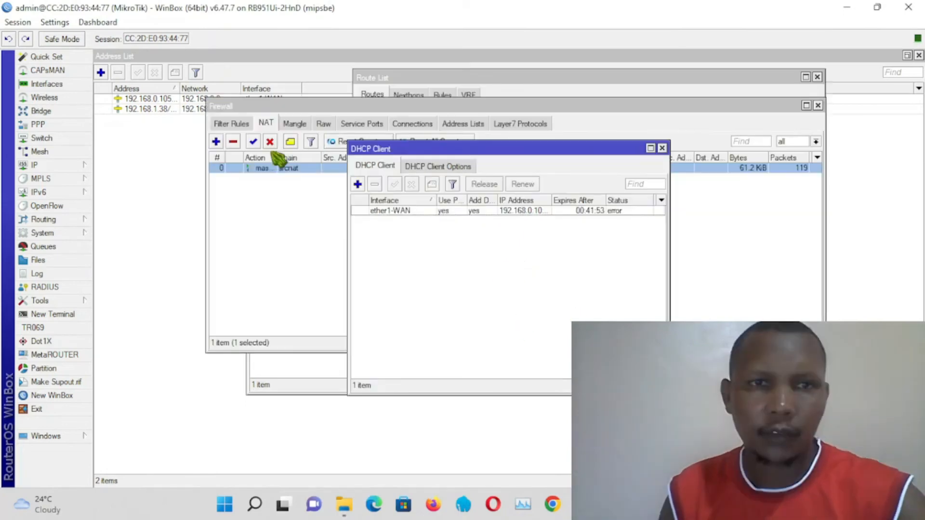
Step: Delete the existing masquerade rule from the firewall NAT list
click(266, 218)
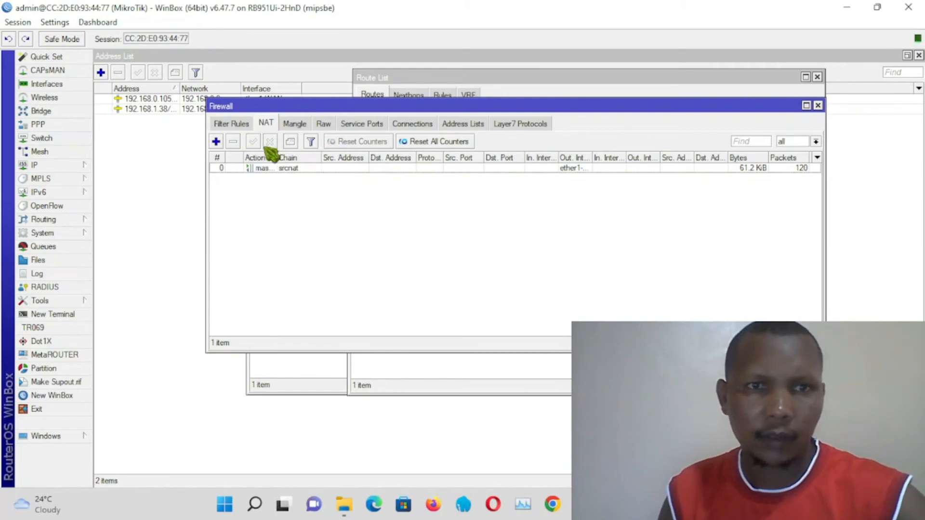
click(280, 168)
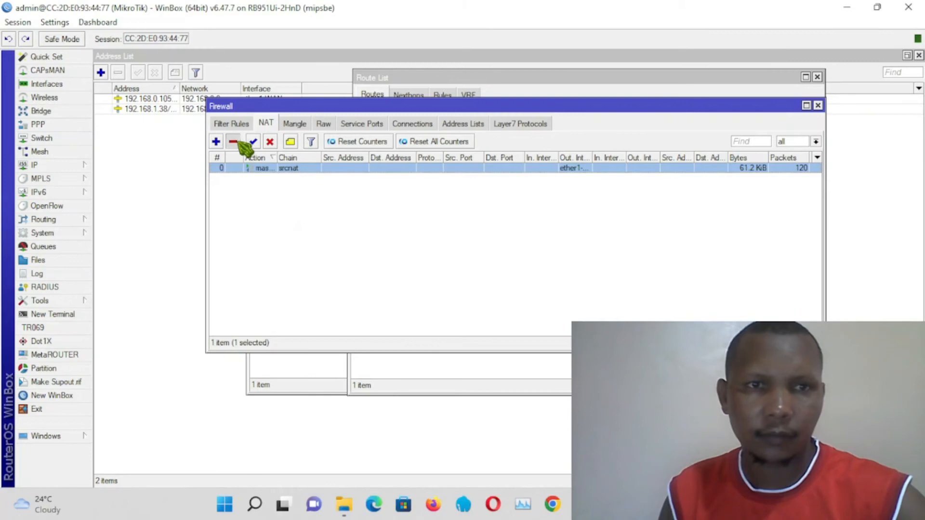
click(236, 142)
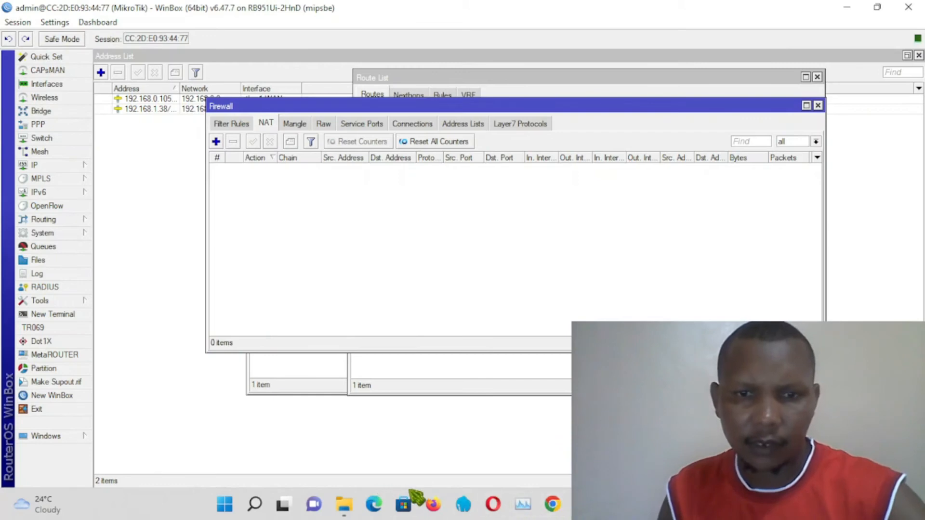
Step: Open a new terminal, ping google.com, and close the terminal
click(58, 319)
text(ping google.com)
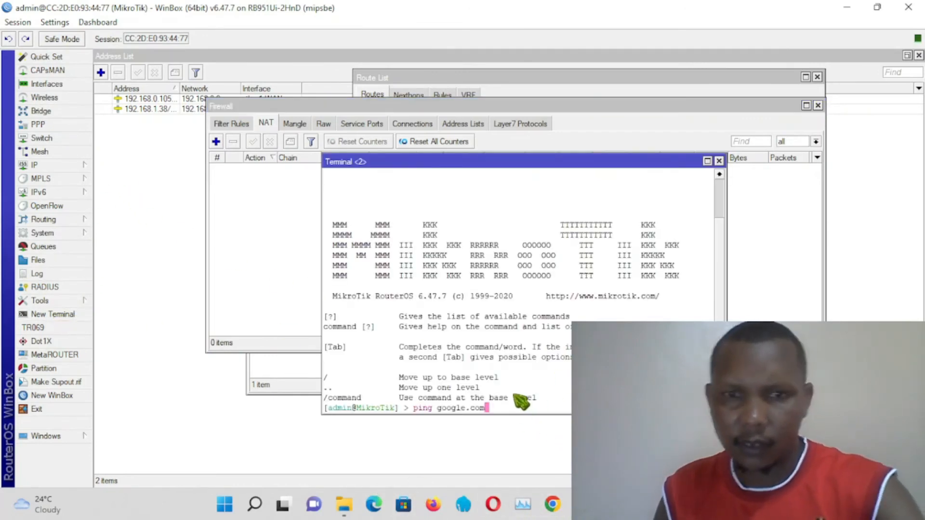
key(Return)
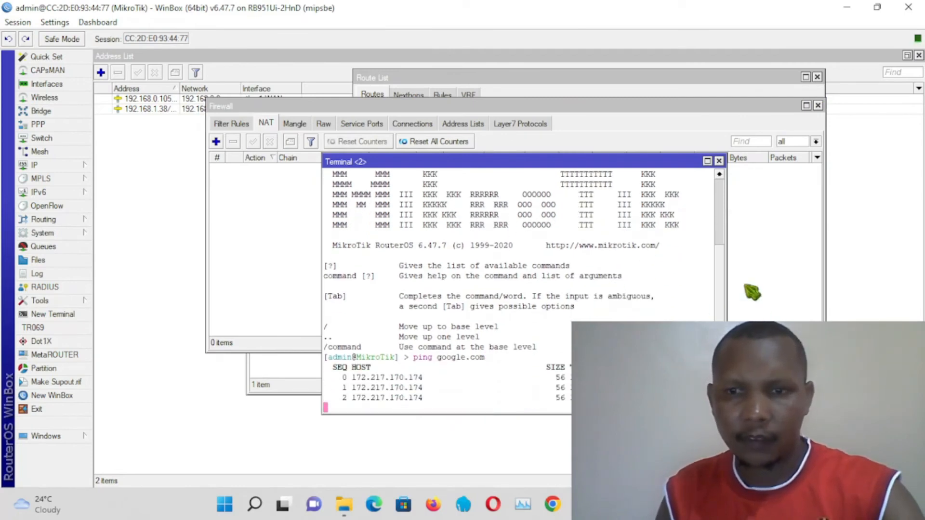
click(719, 161)
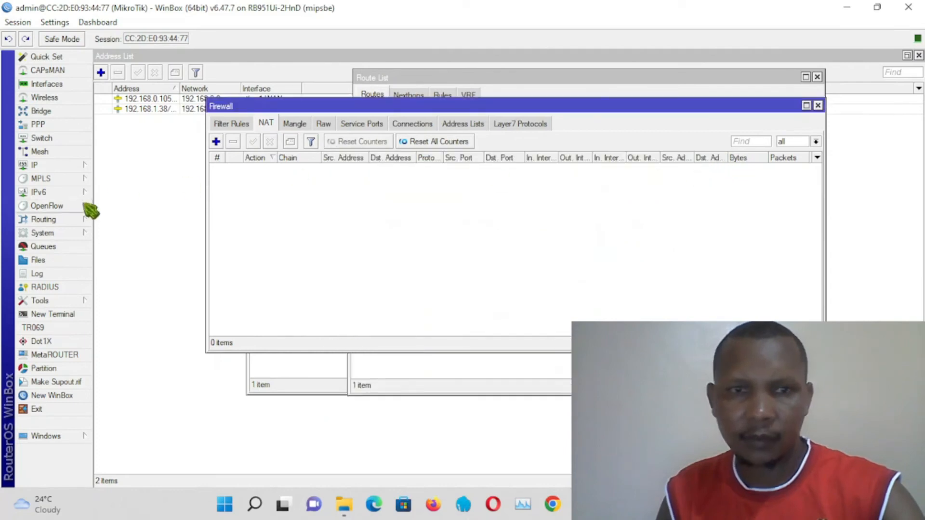
Step: Add a new srcnat NAT rule with out interface ether1-WAN and save it
click(216, 141)
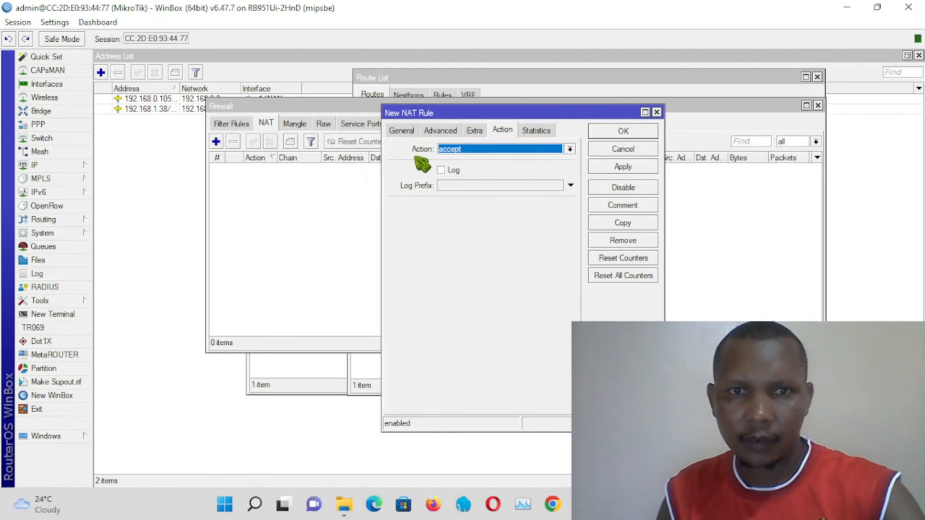
click(403, 131)
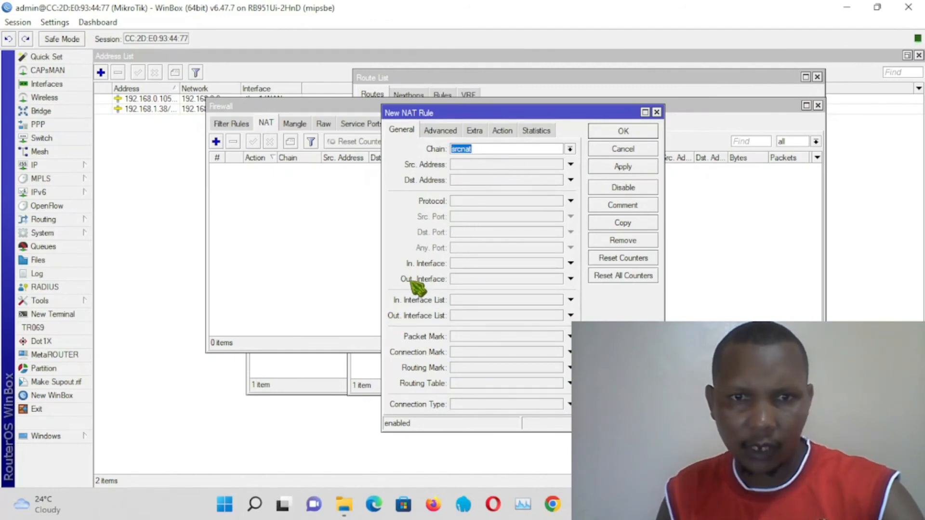
click(498, 280)
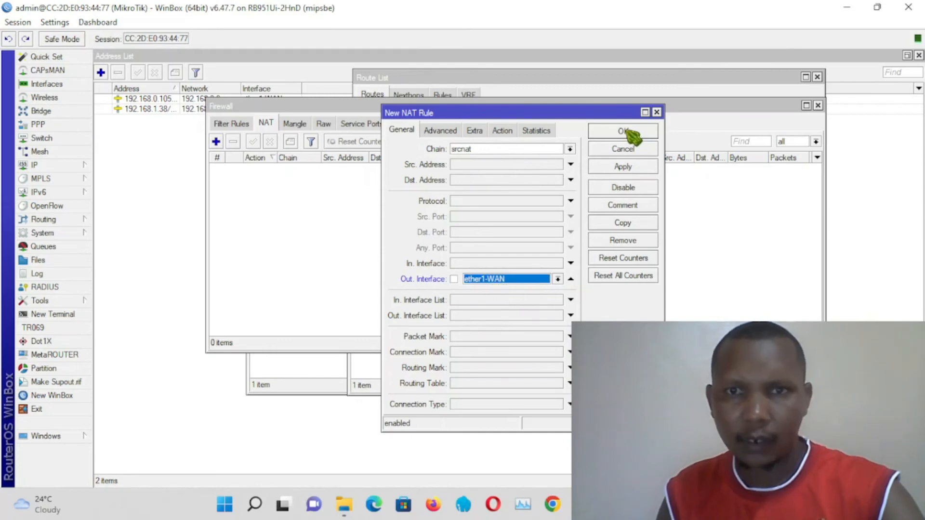
click(635, 167)
click(626, 135)
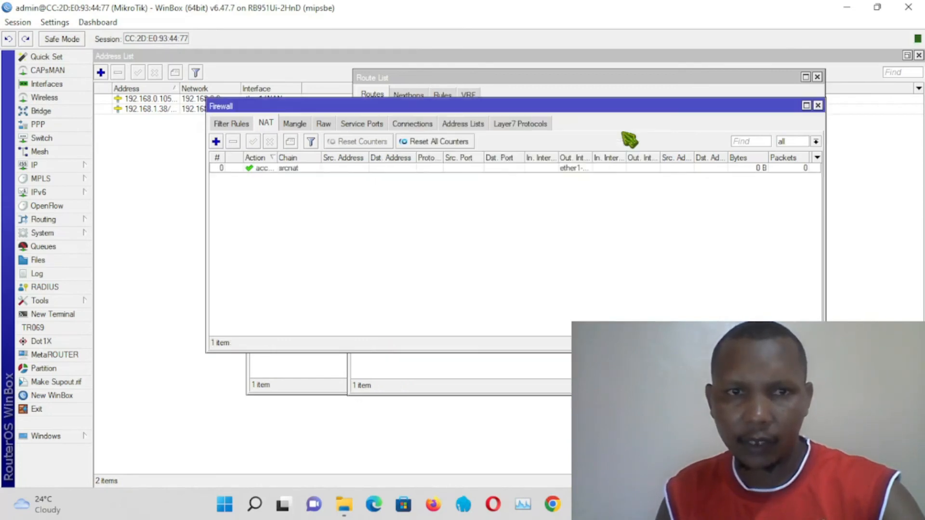
Step: Set the NAT rule's action to masquerade and save the rule
double_click(288, 168)
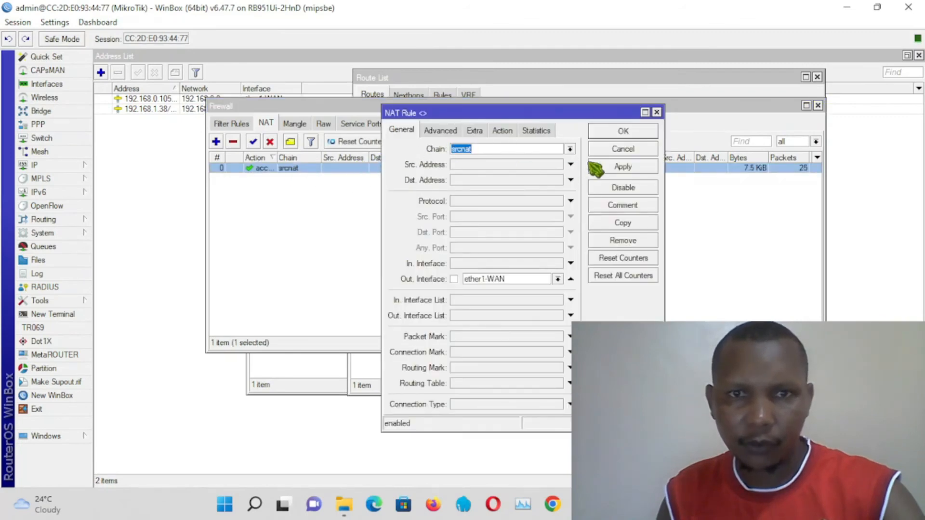
click(503, 131)
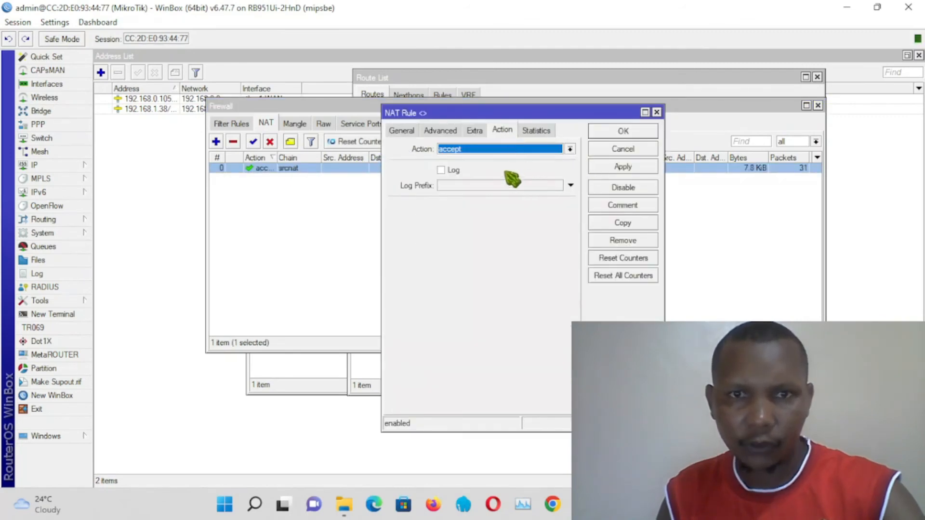
click(535, 155)
click(481, 217)
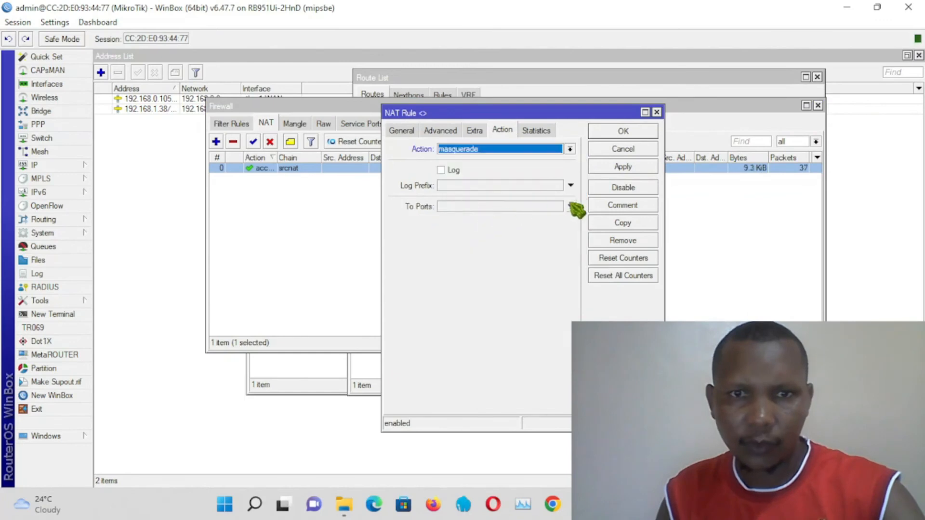
click(630, 167)
click(621, 132)
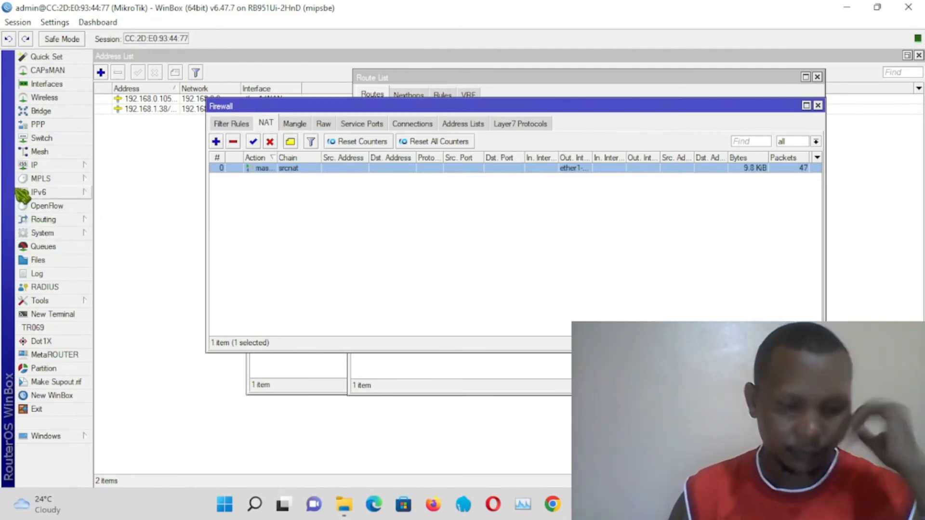
Step: Open the DHCP Client list and remove the existing ether1-WAN client
click(48, 166)
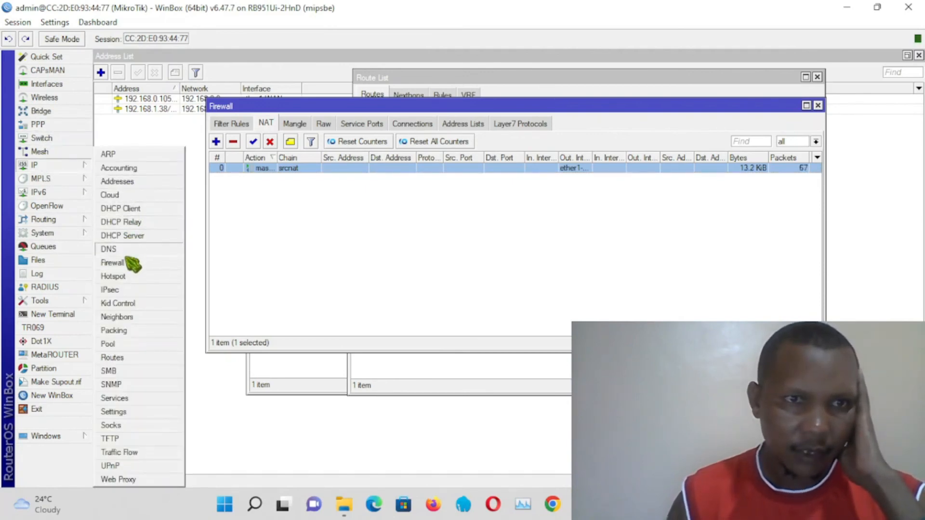
click(131, 208)
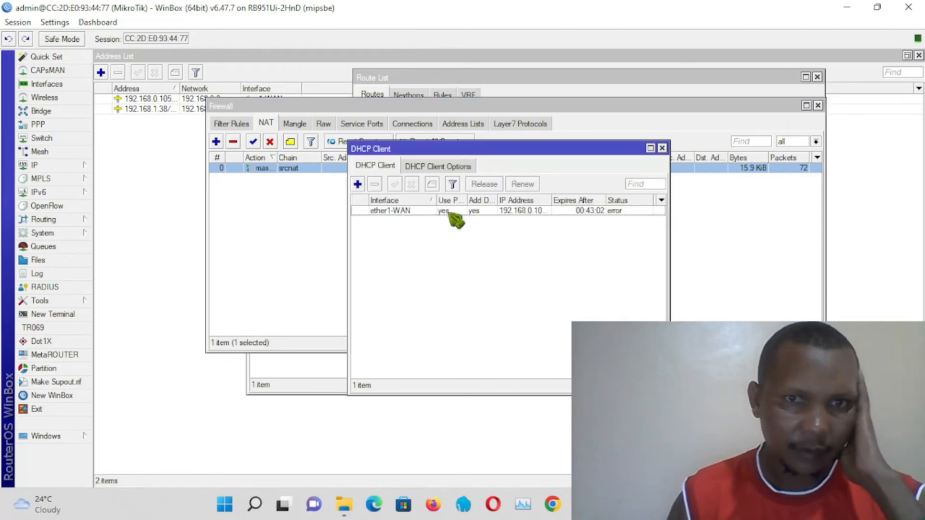
click(385, 212)
click(375, 184)
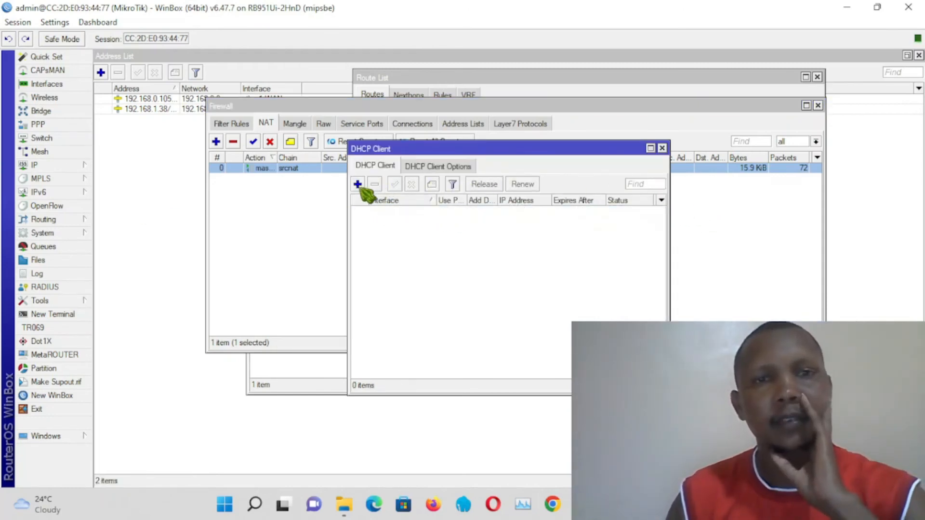
Step: Add a new DHCP client on interface ether1-WAN with the default options and save it
click(358, 184)
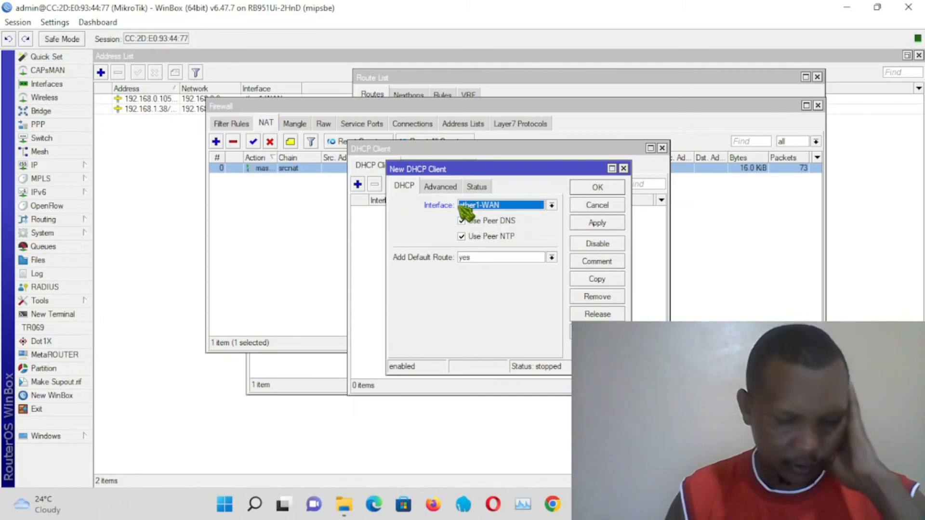
click(596, 224)
click(598, 190)
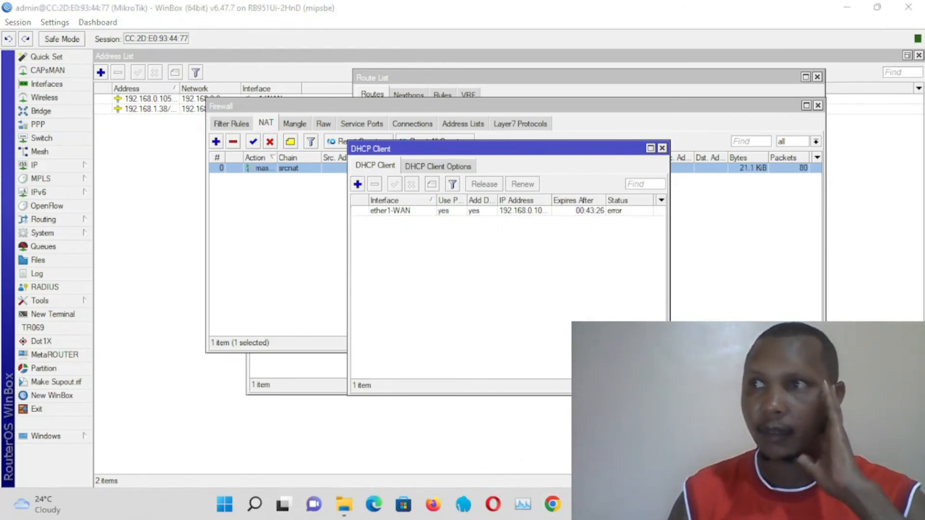
Step: Switch to Chrome, open YouTube from the new tab shortcuts, and maximize the browser window
drag(379, 118, 429, 80)
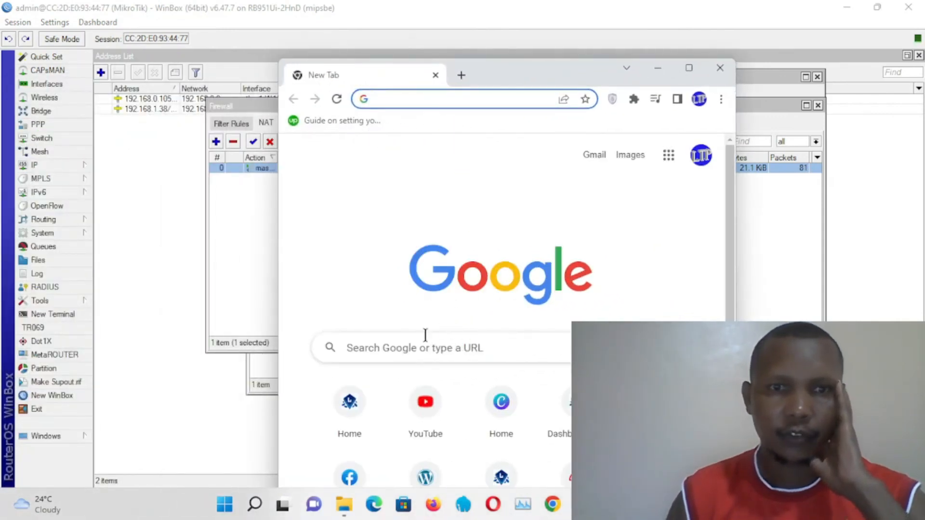
click(426, 408)
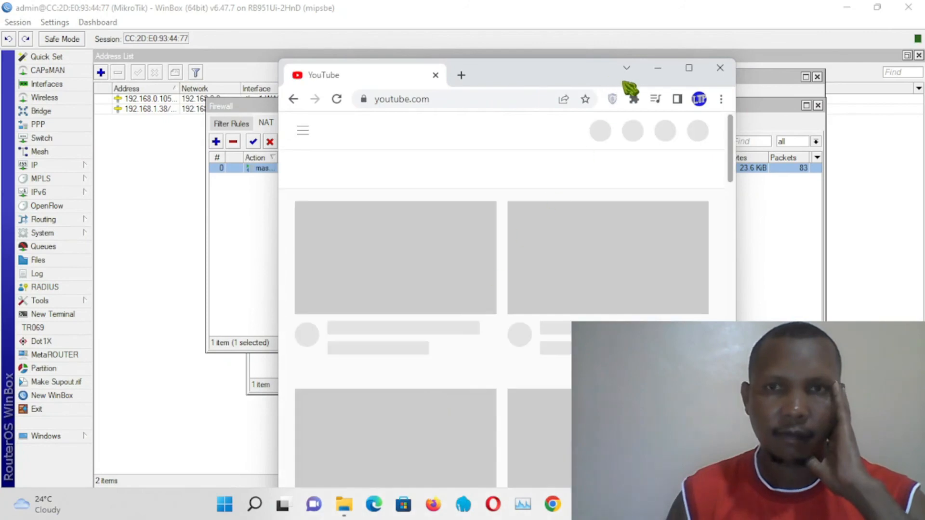
click(689, 68)
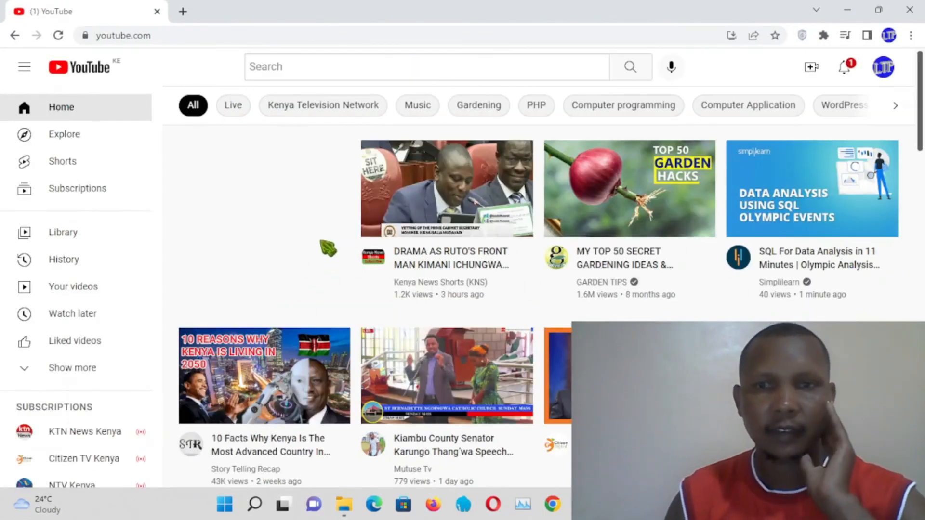
Step: Search YouTube for lucky tech technique using the search history suggestion
click(395, 67)
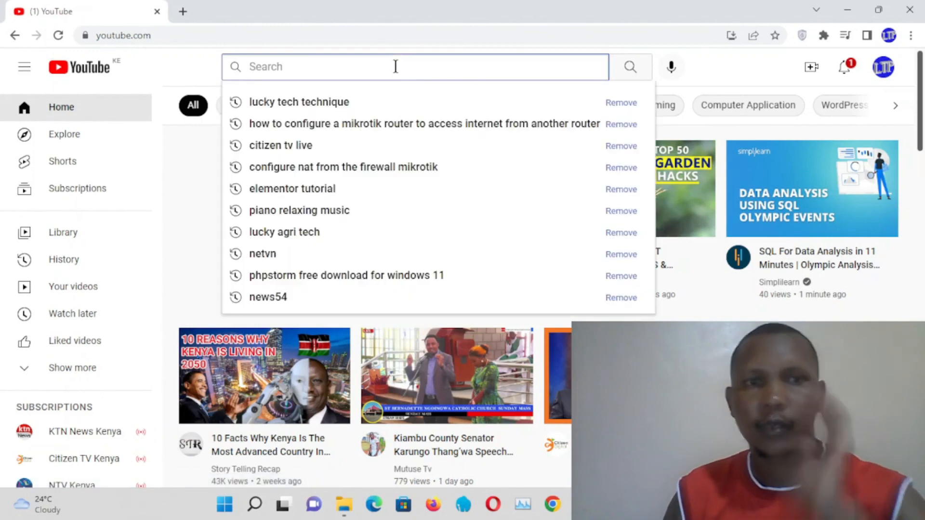
click(347, 107)
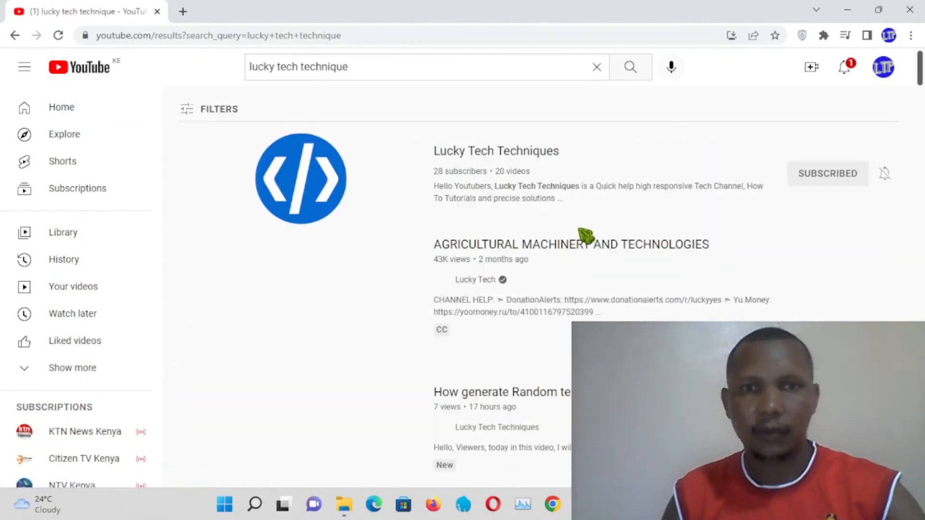
Step: Open the Lucky Tech Techniques channel and play its "An installation already exist" while installing WordPress video
click(480, 154)
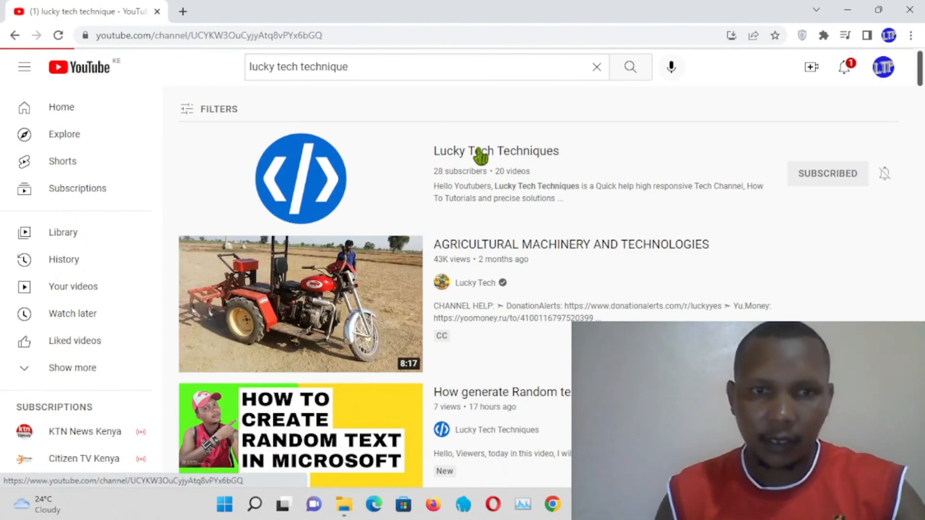
scroll(439, 345, down, 2)
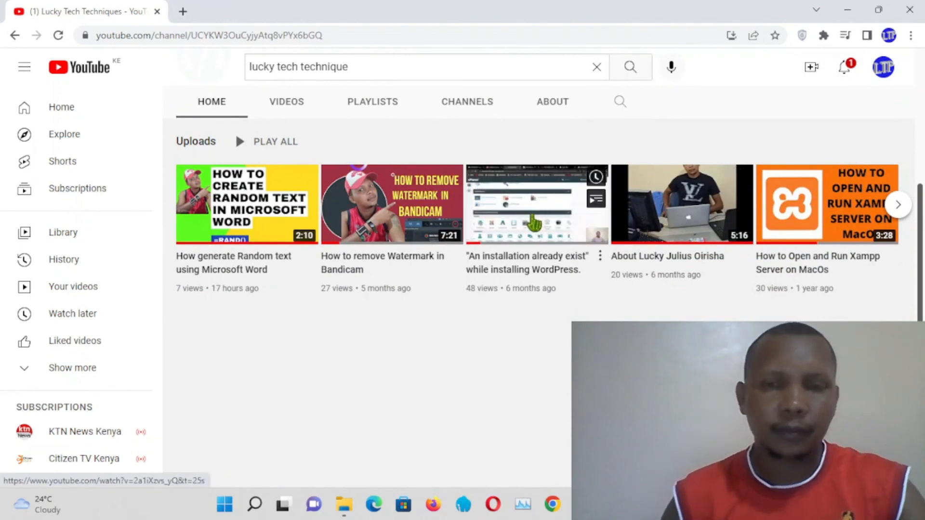
click(534, 223)
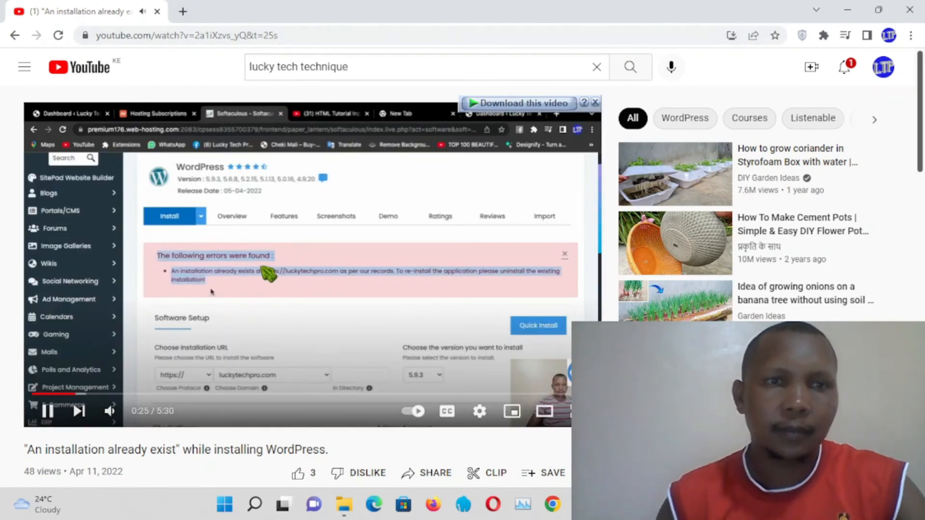
click(268, 274)
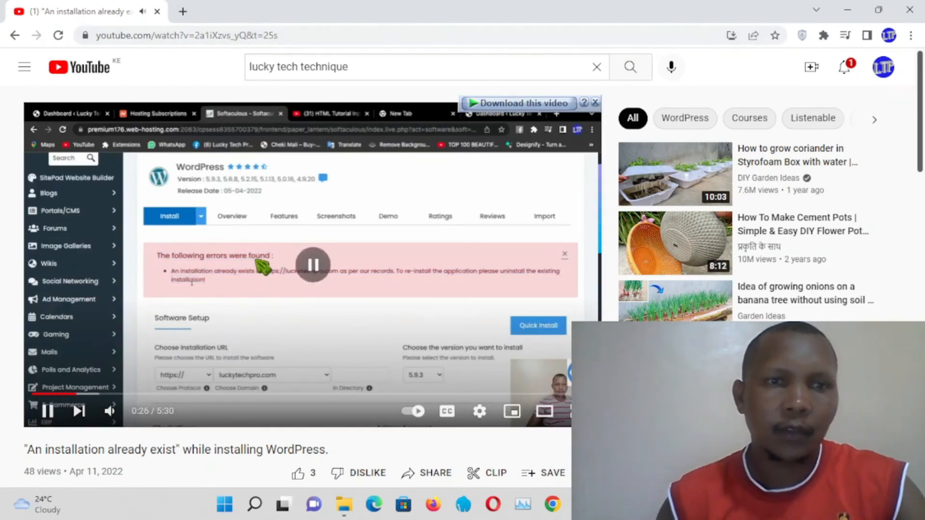
Step: Open a new browser tab and load fast.com to test the internet connection speed
click(183, 12)
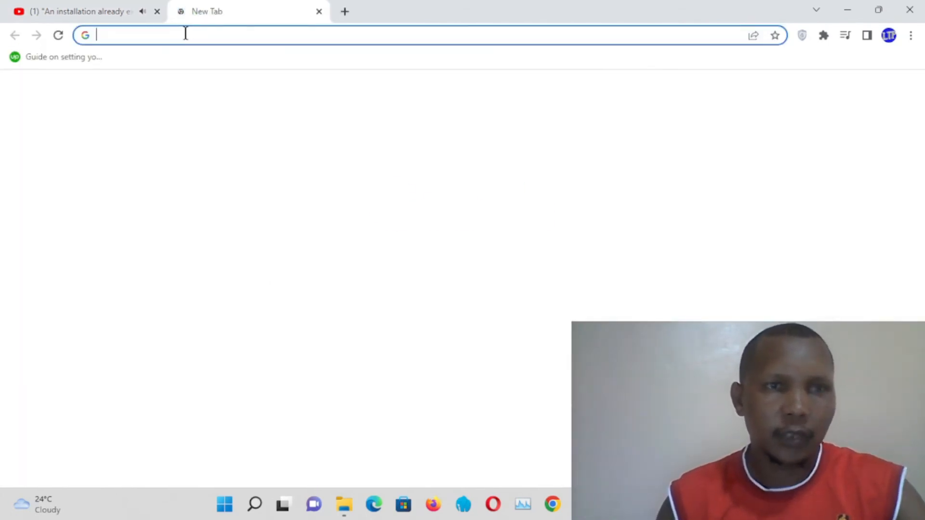
text(facebook.com)
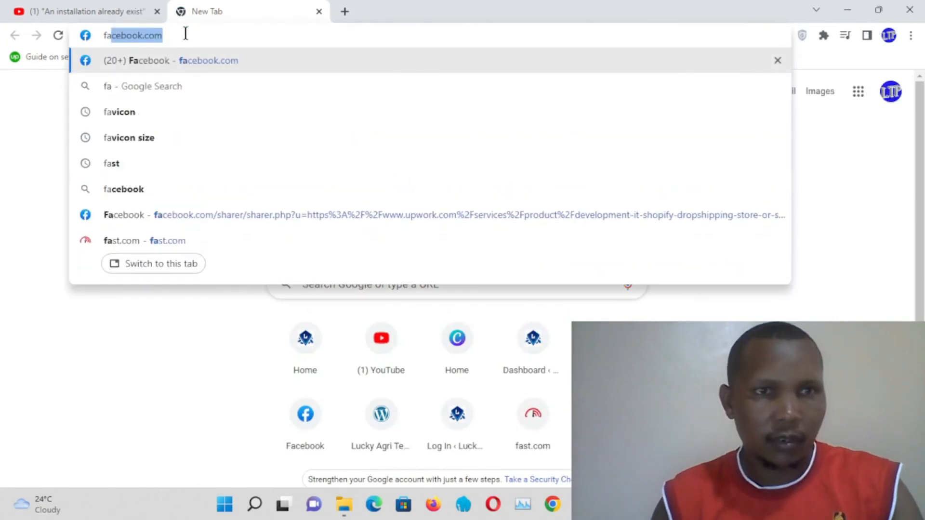
click(146, 241)
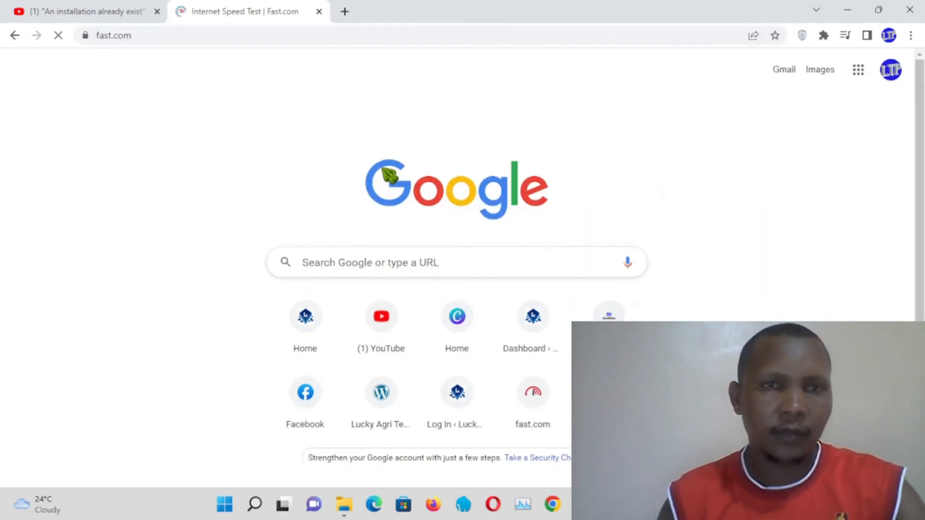